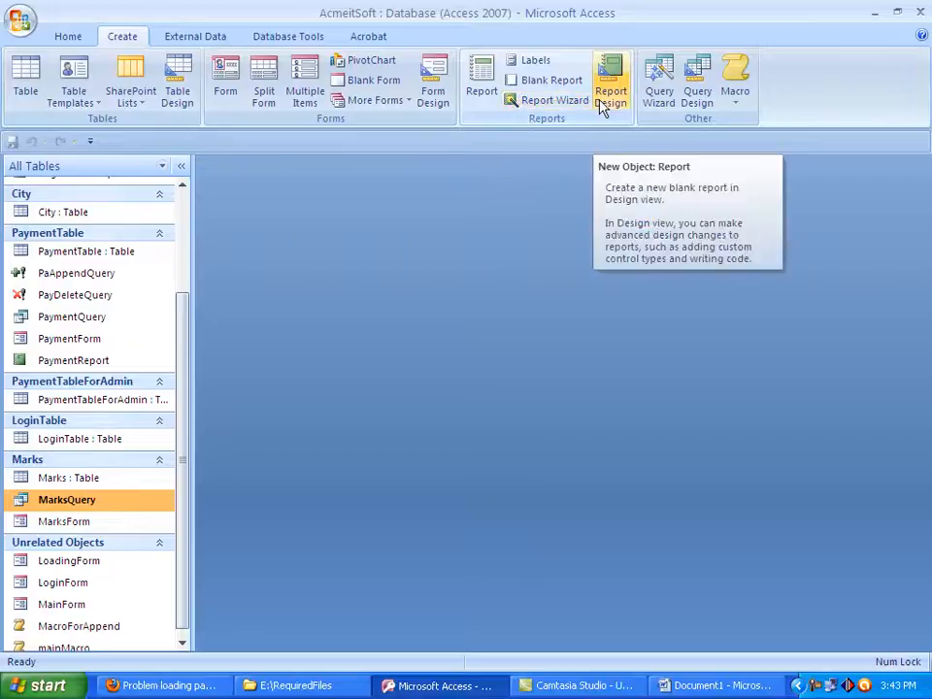
Start the Report Wizard based on MarksQuery and add all of the query's fields to the report
{"action": "left_click", "coordinate": [576, 102]}
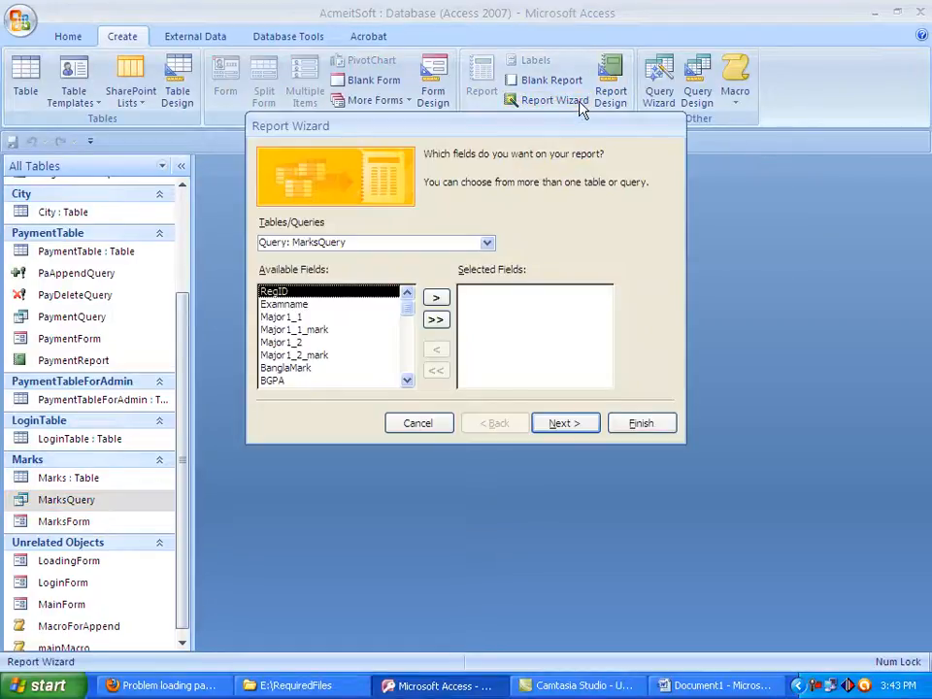
{"action": "left_click", "coordinate": [487, 242]}
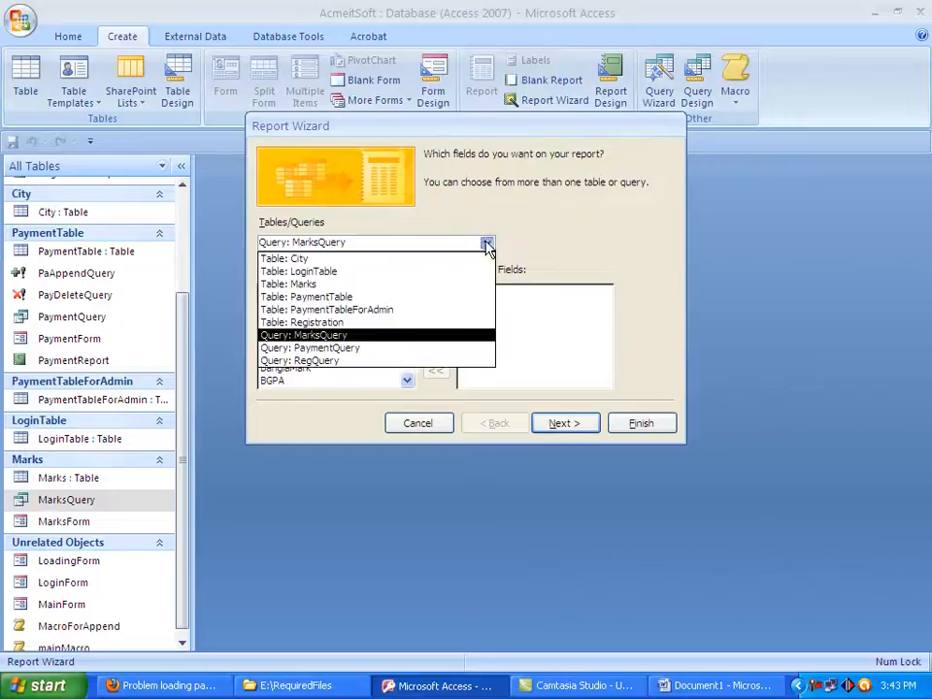
{"action": "left_click", "coordinate": [348, 338]}
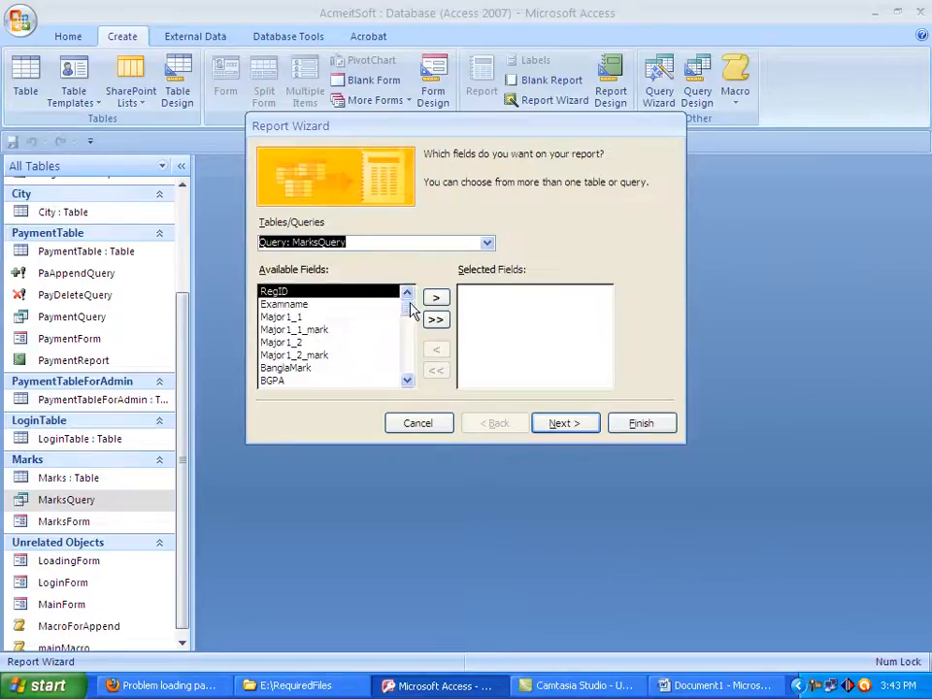
{"action": "left_click", "coordinate": [439, 299]}
{"action": "left_click", "coordinate": [439, 299]}
{"action": "left_click", "coordinate": [439, 299]}
{"action": "left_click", "coordinate": [439, 299]}
{"action": "left_click", "coordinate": [439, 299]}
{"action": "left_click", "coordinate": [439, 300]}
{"action": "left_click", "coordinate": [439, 299]}
{"action": "left_click", "coordinate": [439, 299]}
{"action": "left_click", "coordinate": [439, 299]}
{"action": "left_click", "coordinate": [439, 299]}
{"action": "left_click", "coordinate": [439, 300]}
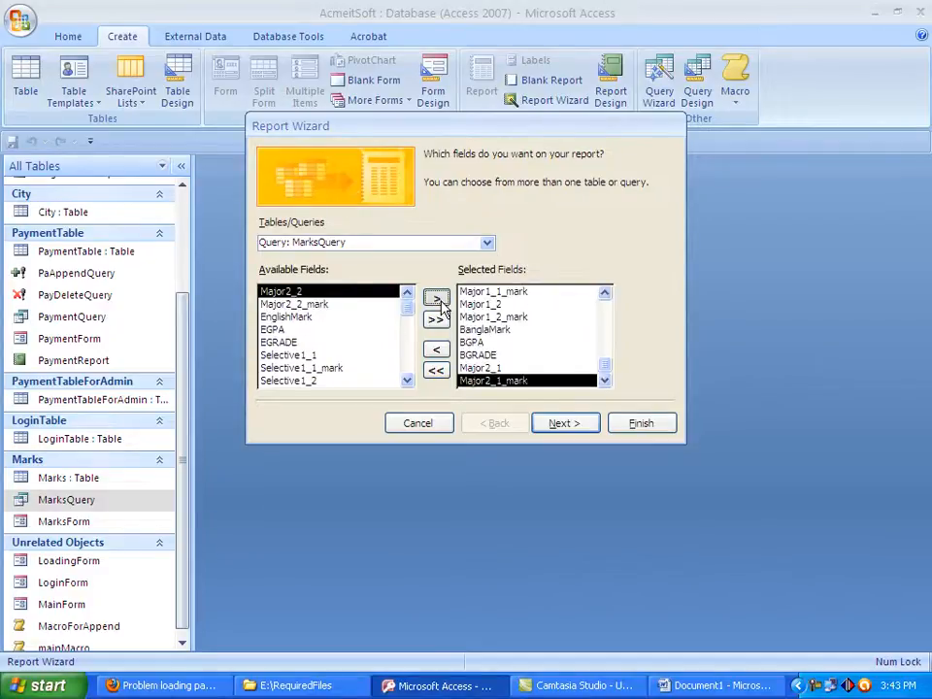
{"action": "left_click", "coordinate": [439, 299]}
{"action": "left_click", "coordinate": [439, 299]}
{"action": "left_click", "coordinate": [439, 299]}
{"action": "left_click", "coordinate": [439, 299]}
{"action": "left_click", "coordinate": [439, 300]}
{"action": "left_click", "coordinate": [439, 299]}
{"action": "left_click", "coordinate": [439, 299]}
{"action": "left_click", "coordinate": [439, 300]}
{"action": "left_click", "coordinate": [439, 300]}
{"action": "left_click", "coordinate": [439, 299]}
{"action": "left_click", "coordinate": [439, 299]}
{"action": "left_click", "coordinate": [439, 299]}
{"action": "left_click", "coordinate": [439, 299]}
{"action": "left_click", "coordinate": [439, 299]}
{"action": "left_click", "coordinate": [439, 299]}
{"action": "left_click", "coordinate": [439, 299]}
{"action": "left_click", "coordinate": [439, 299]}
{"action": "left_click", "coordinate": [439, 299]}
{"action": "left_click", "coordinate": [439, 299]}
{"action": "double_click", "coordinate": [439, 299]}
{"action": "double_click", "coordinate": [439, 299]}
{"action": "double_click", "coordinate": [439, 299]}
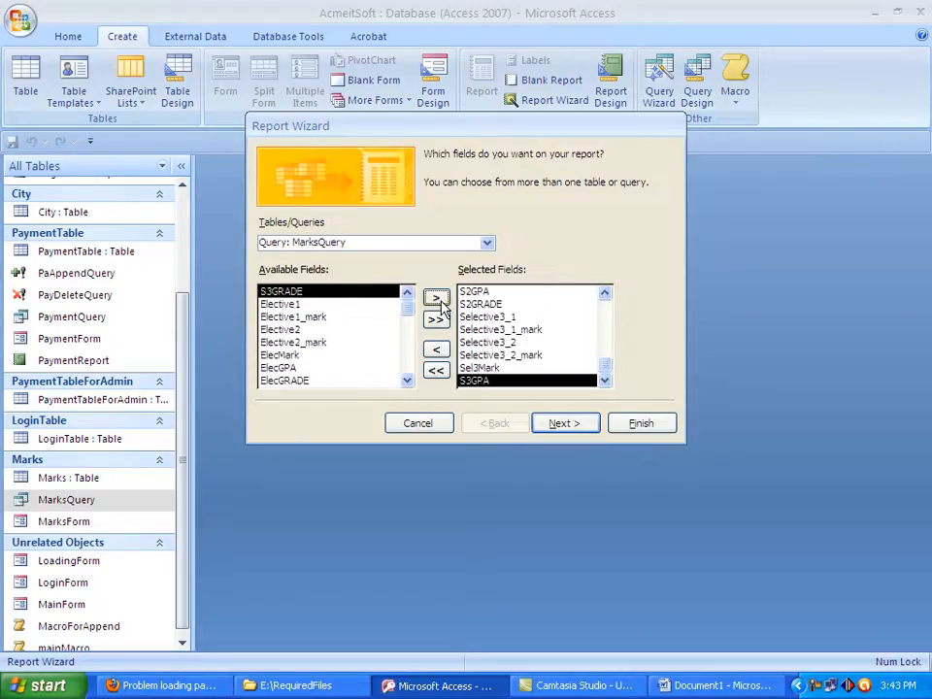
{"action": "left_click", "coordinate": [439, 299]}
{"action": "left_click", "coordinate": [439, 299]}
{"action": "left_click", "coordinate": [439, 299]}
{"action": "left_click", "coordinate": [439, 299]}
{"action": "left_click", "coordinate": [439, 299]}
{"action": "left_click", "coordinate": [439, 299]}
{"action": "left_click", "coordinate": [439, 299]}
{"action": "left_click", "coordinate": [439, 299]}
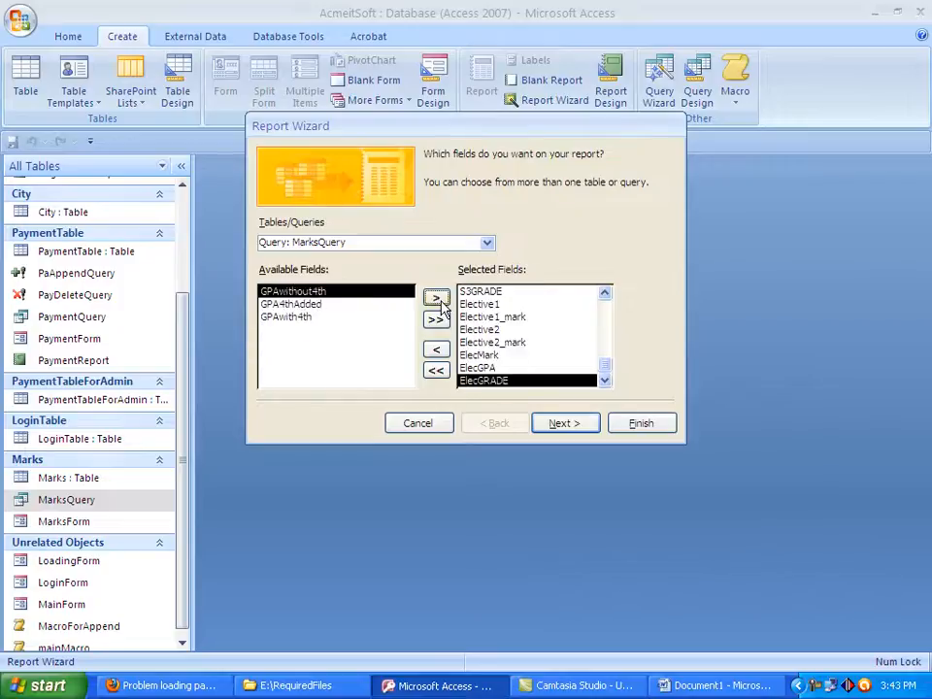
{"action": "left_click", "coordinate": [439, 299]}
{"action": "left_click", "coordinate": [439, 299]}
{"action": "left_click", "coordinate": [439, 299]}
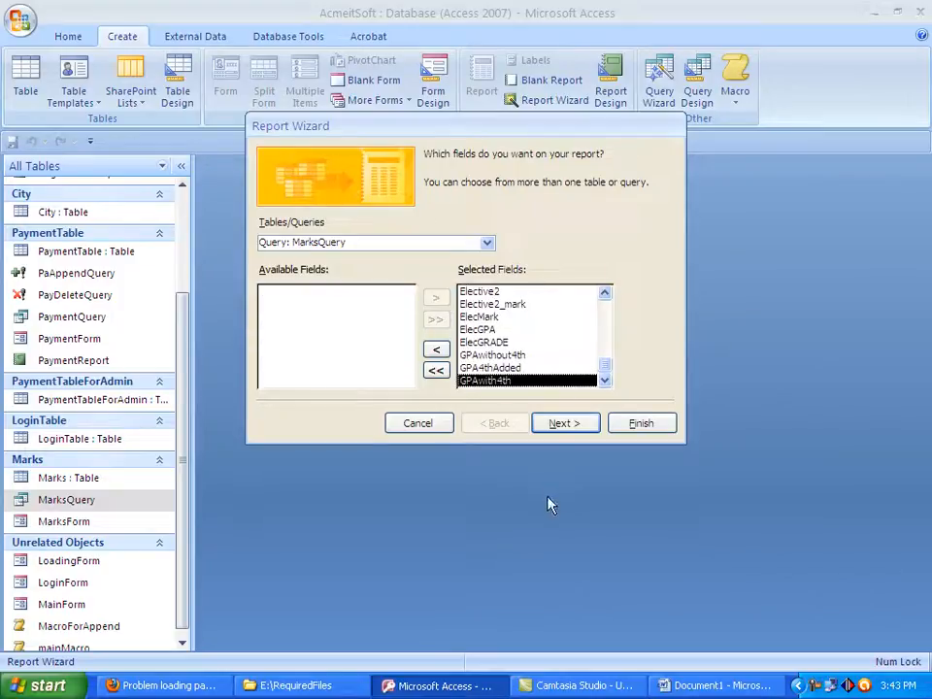
Keep the report ungrouped and unsorted with the Tabular, Portrait layout, and choose the None style
{"action": "left_click", "coordinate": [580, 427]}
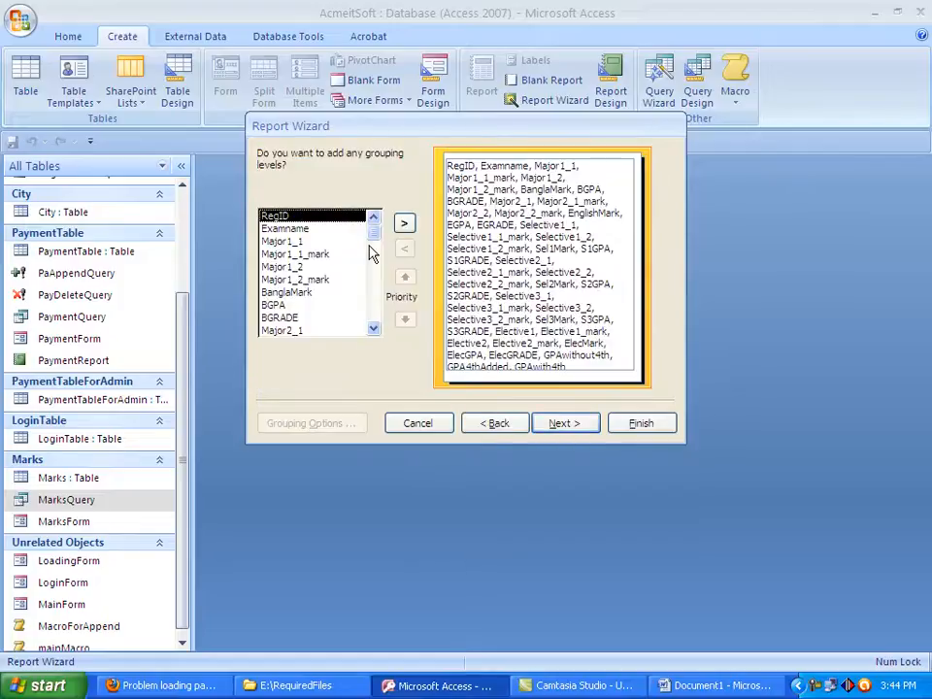
{"action": "left_click", "coordinate": [565, 425]}
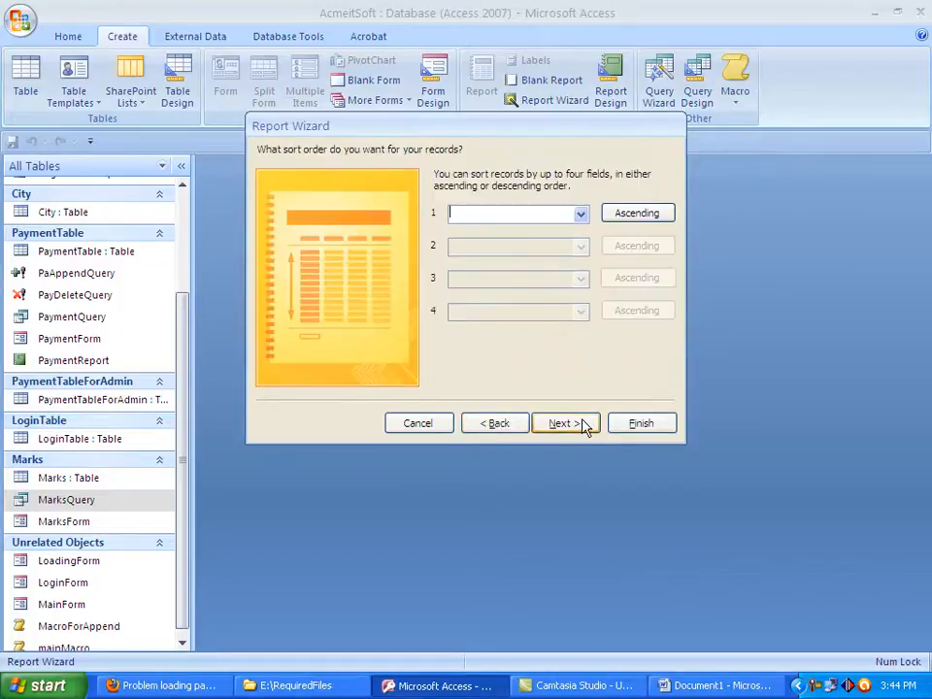
{"action": "left_click", "coordinate": [564, 424]}
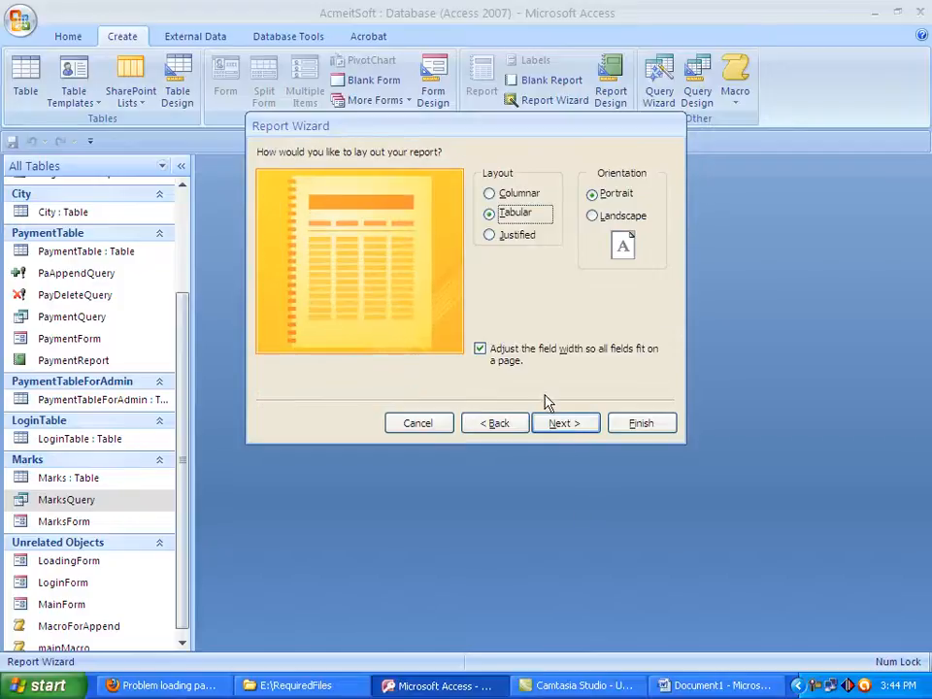
{"action": "left_click", "coordinate": [568, 432]}
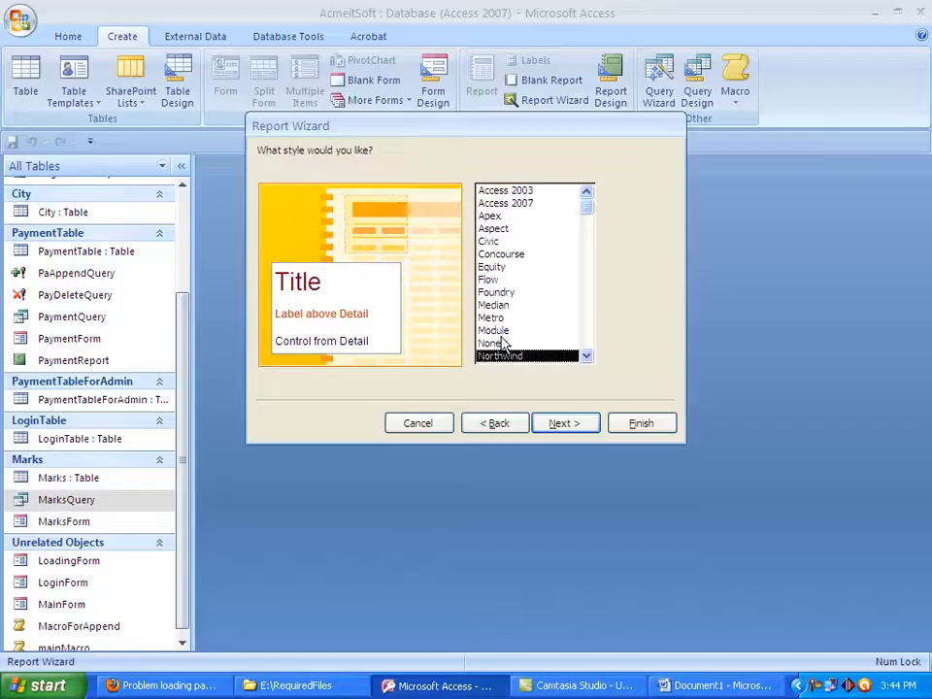
{"action": "left_click", "coordinate": [501, 344]}
{"action": "left_click", "coordinate": [563, 427]}
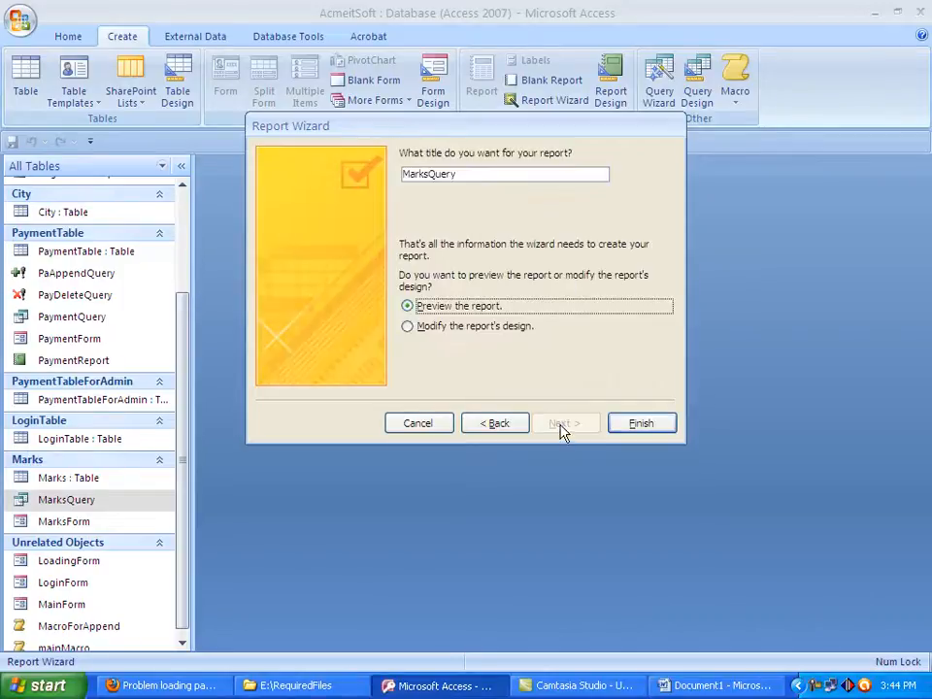
Title the report Transcript and try to generate it with the wizard in preview mode
{"action": "left_click_drag", "start_coordinate": [428, 174], "coordinate": [480, 171]}
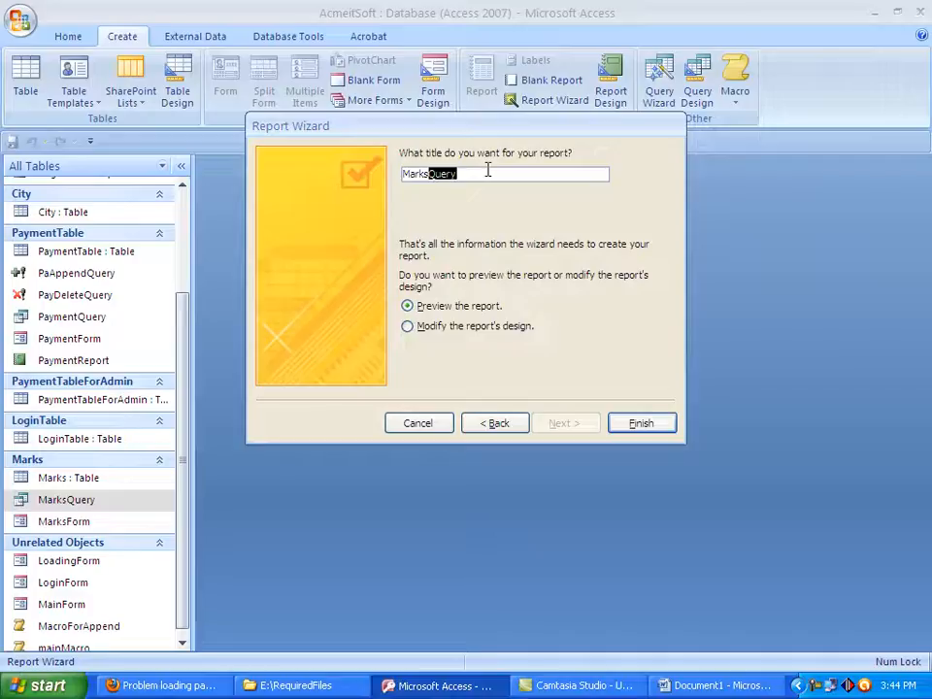
{"action": "key", "text": "BackSpace"}
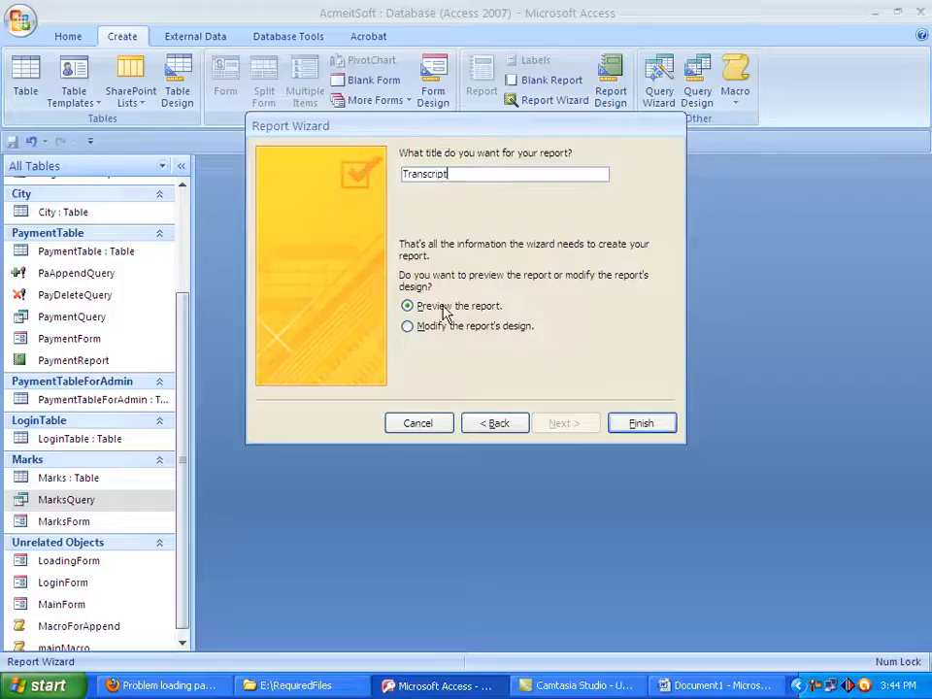
{"action": "left_click", "coordinate": [628, 424]}
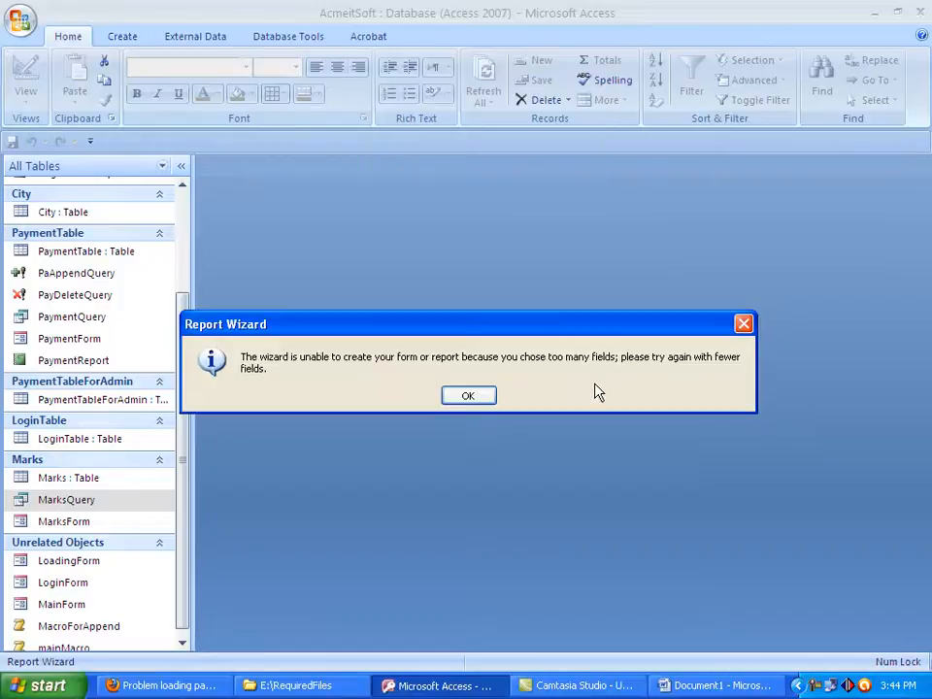
{"action": "left_click", "coordinate": [468, 396]}
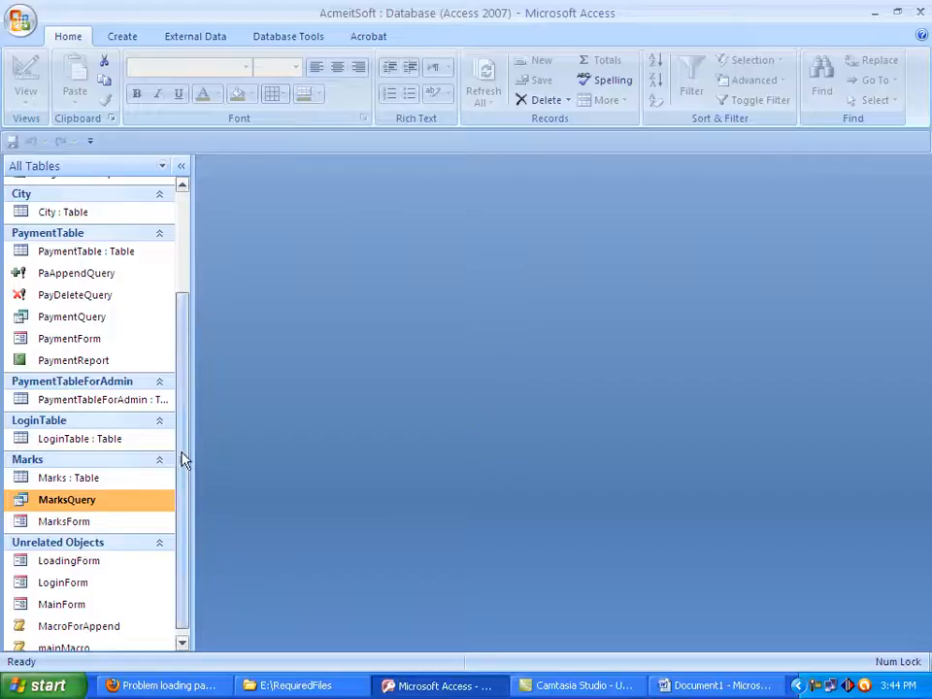
Open MarksQuery in Design view to examine its fields and criteria, and close it again
{"action": "left_click_drag", "start_coordinate": [182, 458], "coordinate": [184, 505]}
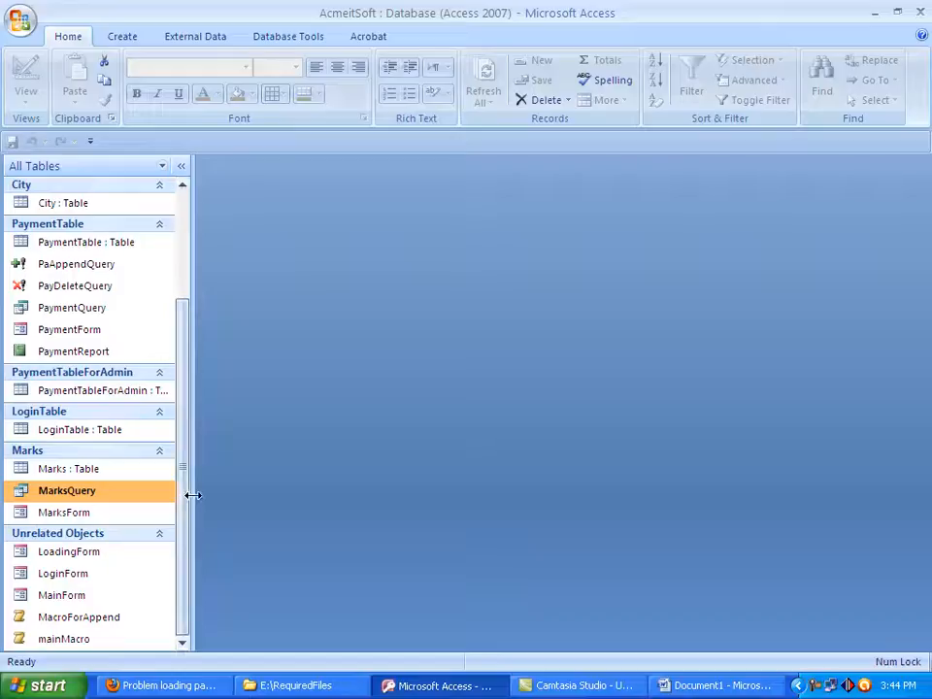
{"action": "right_click", "coordinate": [73, 498]}
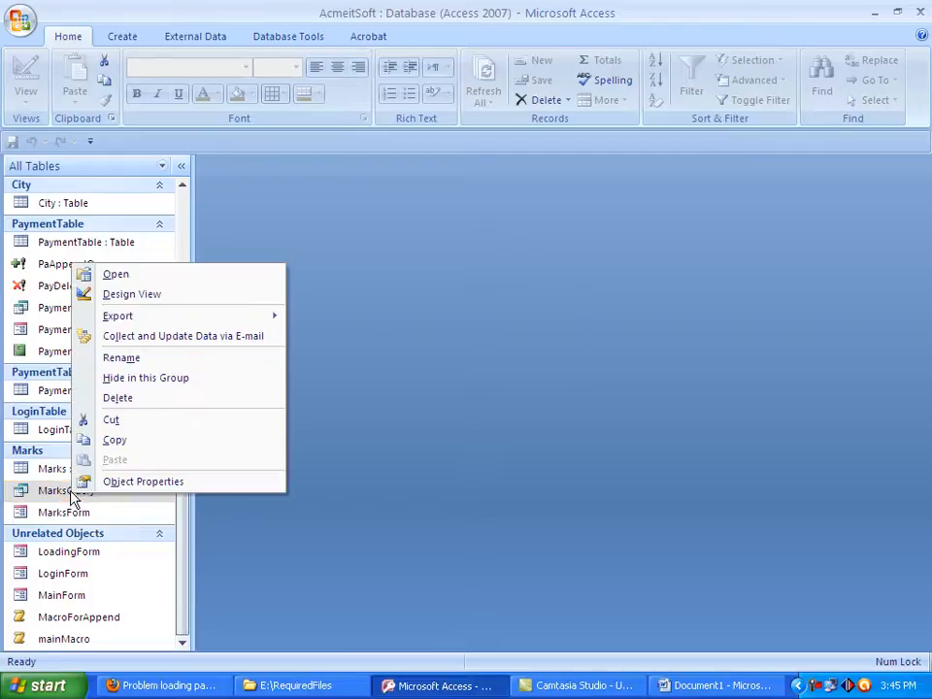
{"action": "left_click", "coordinate": [160, 297]}
{"action": "left_click_drag", "start_coordinate": [284, 463], "coordinate": [254, 446]}
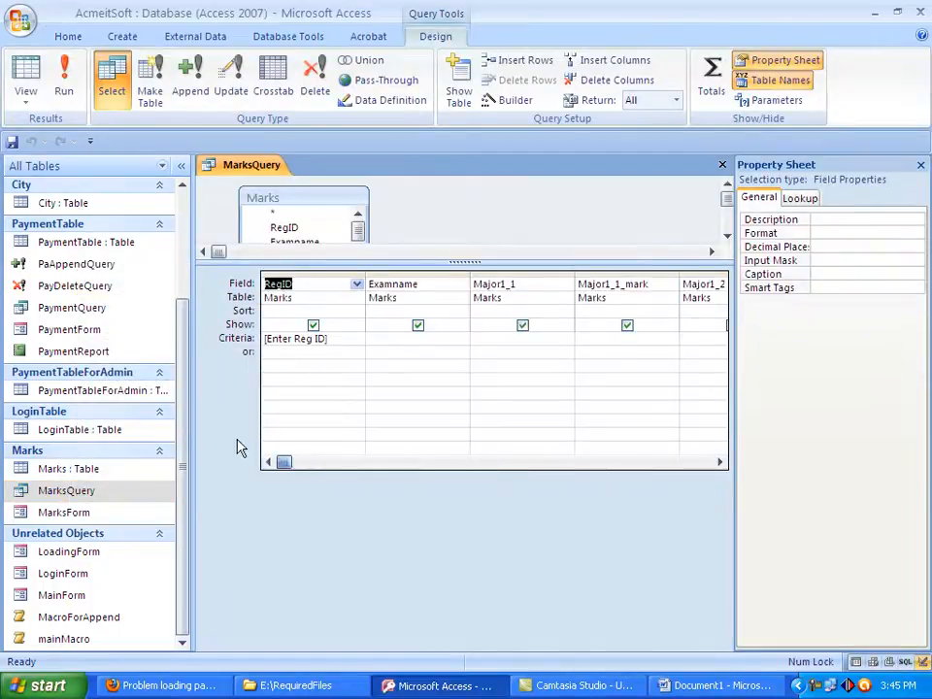
{"action": "left_click", "coordinate": [723, 165]}
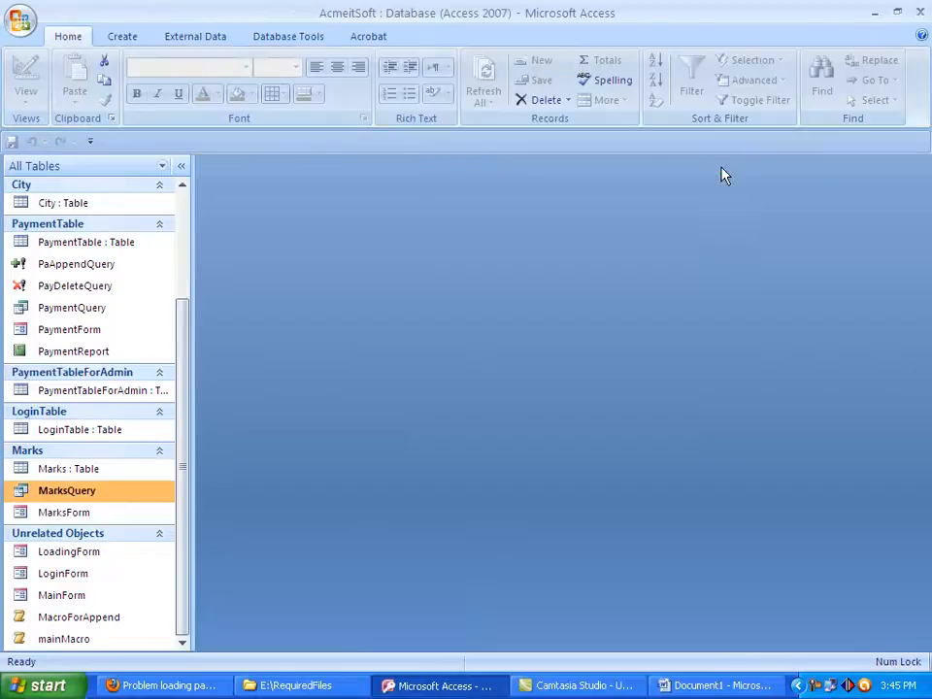
Create a blank report in Design view and enlarge its Page Header section to about 0.8 inch high
{"action": "left_click", "coordinate": [133, 37]}
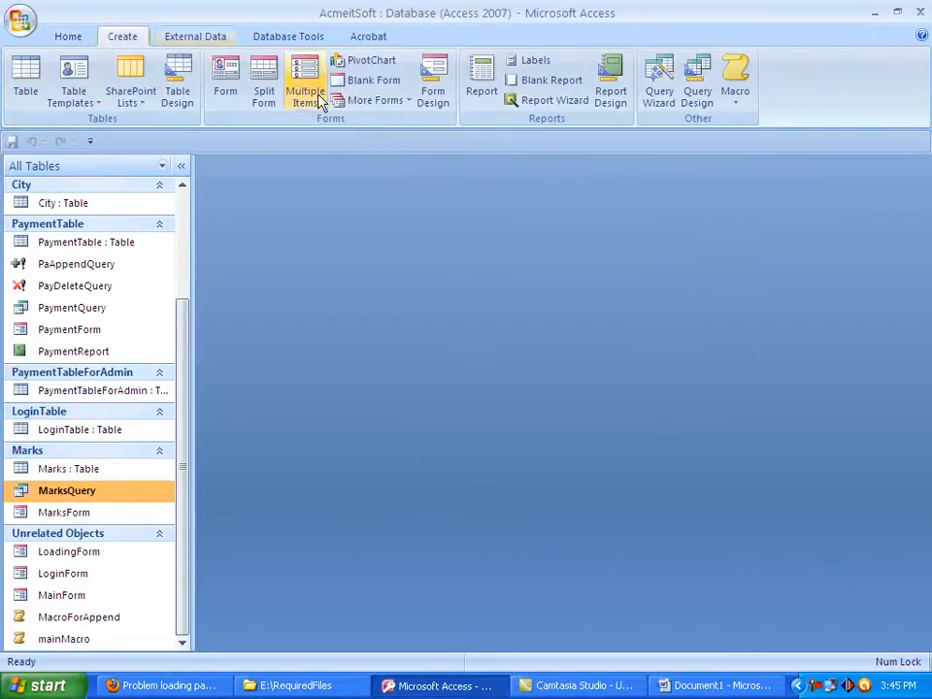
{"action": "left_click", "coordinate": [611, 87]}
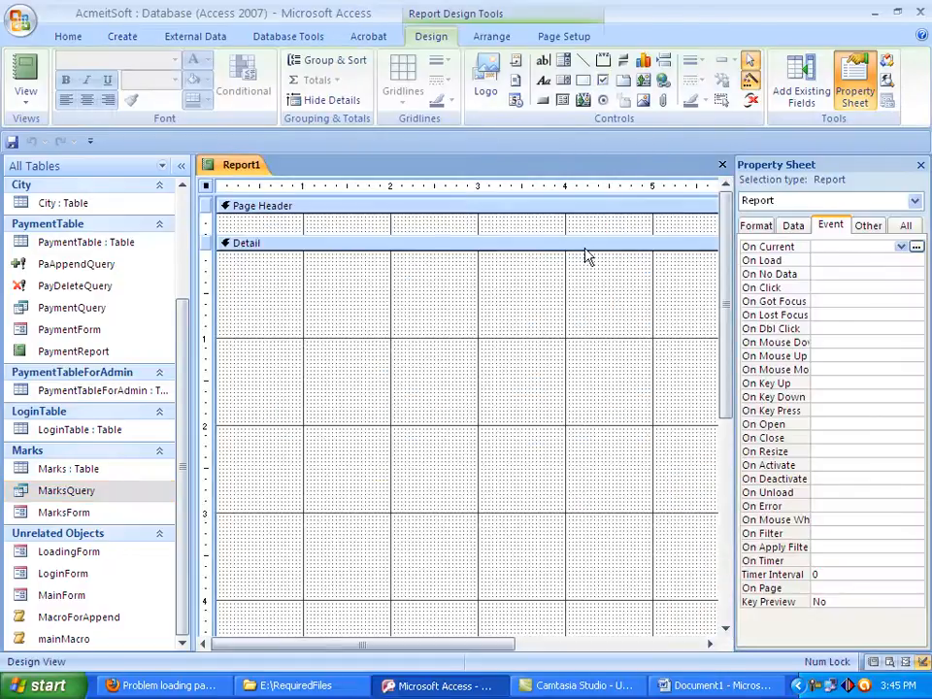
{"action": "left_click_drag", "start_coordinate": [585, 235], "coordinate": [601, 282]}
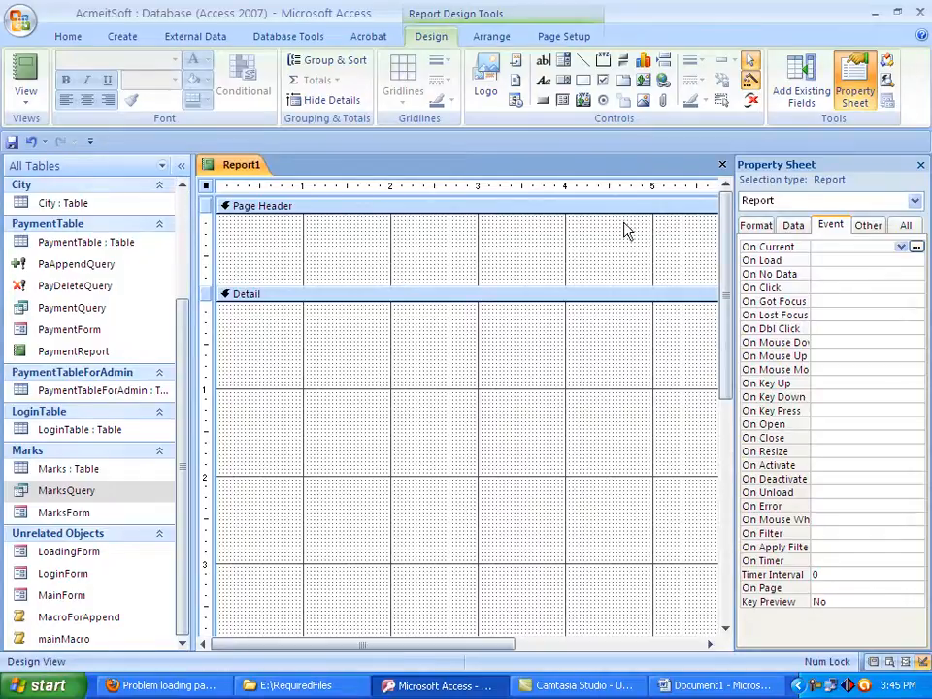
Add a label about 2 inches wide reading Transcript near the middle of the Page Header
{"action": "left_click", "coordinate": [543, 81]}
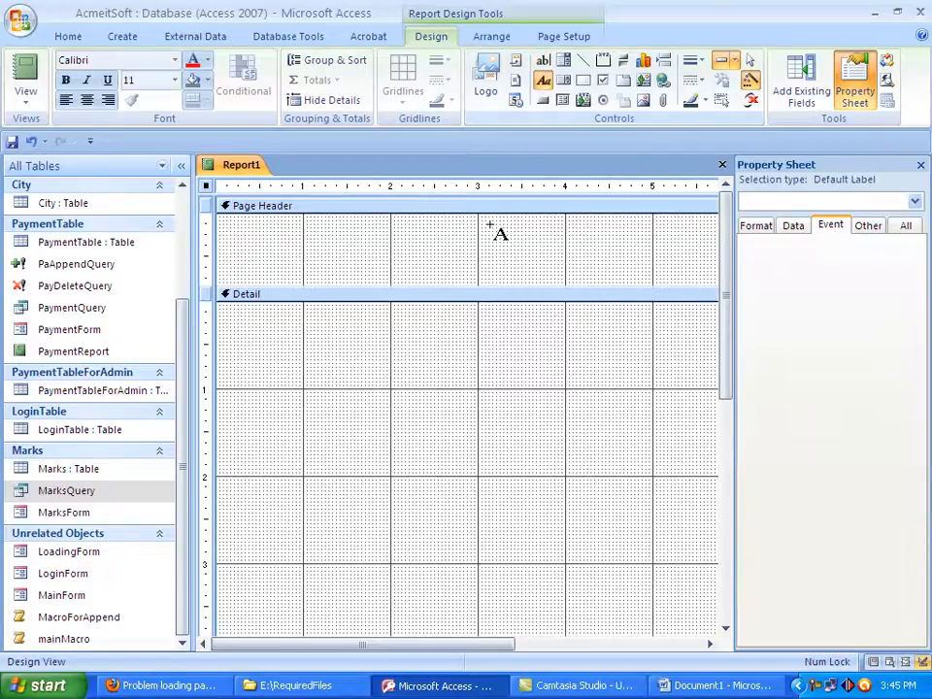
{"action": "left_click_drag", "start_coordinate": [452, 229], "coordinate": [628, 249]}
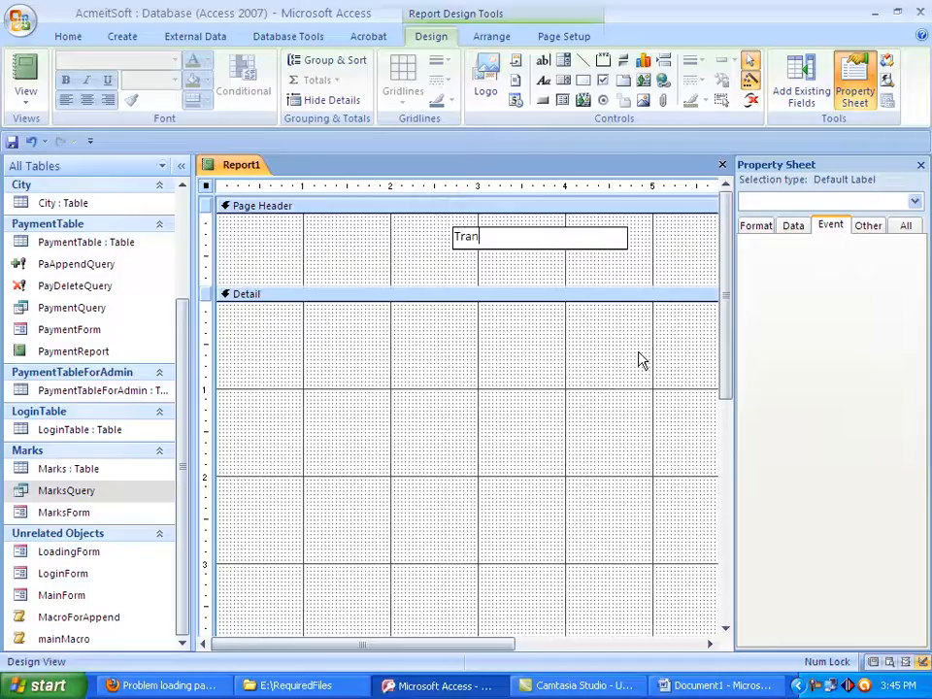
{"action": "type", "text": "pt"}
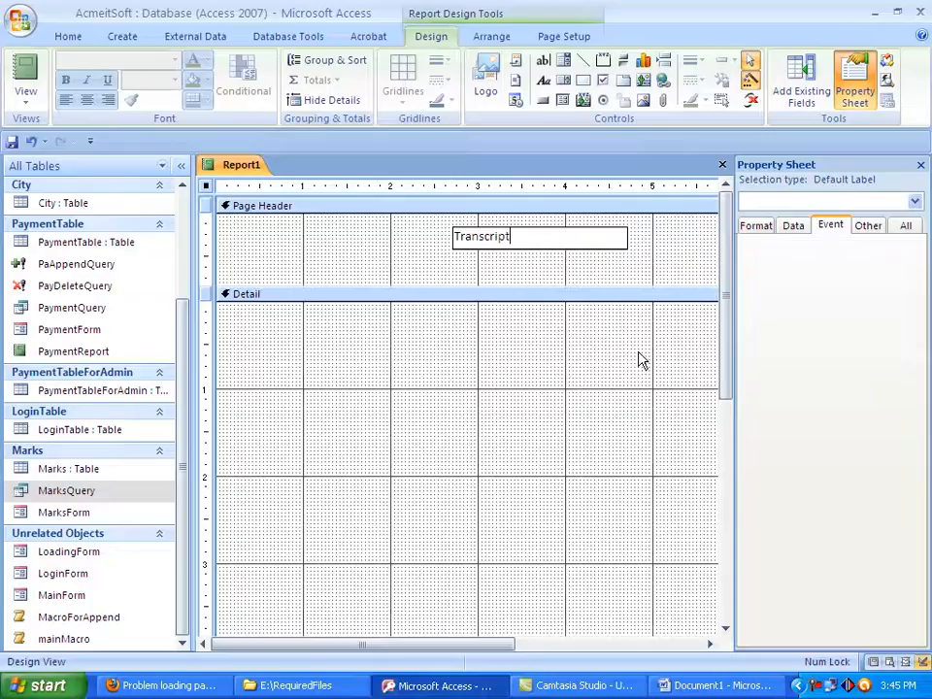
{"action": "left_click", "coordinate": [598, 279]}
{"action": "left_click", "coordinate": [538, 235]}
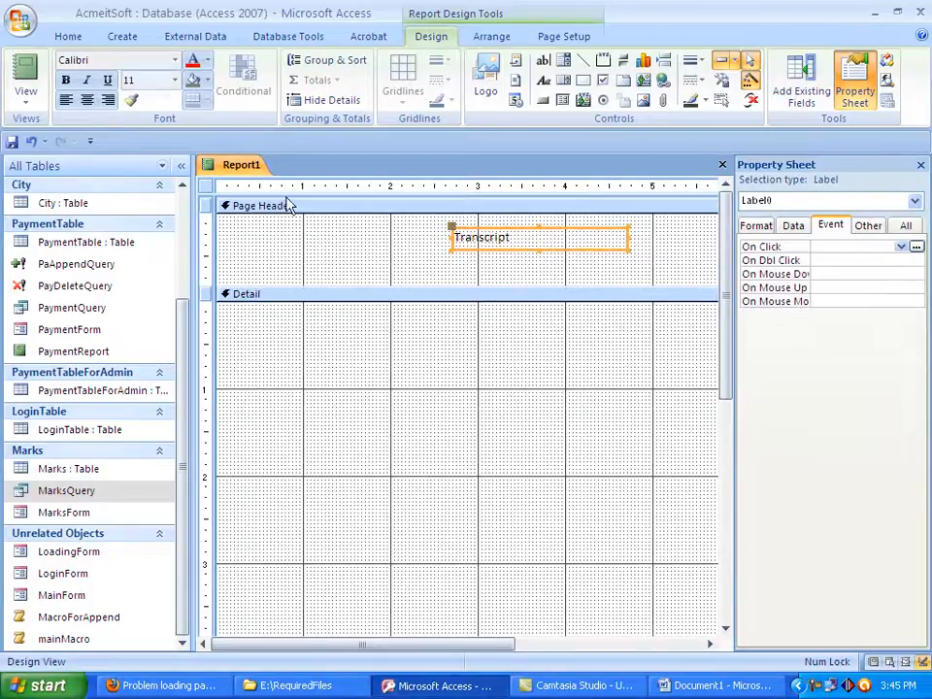
Format the Transcript label as centred, bold Arial at size 12
{"action": "left_click", "coordinate": [86, 100]}
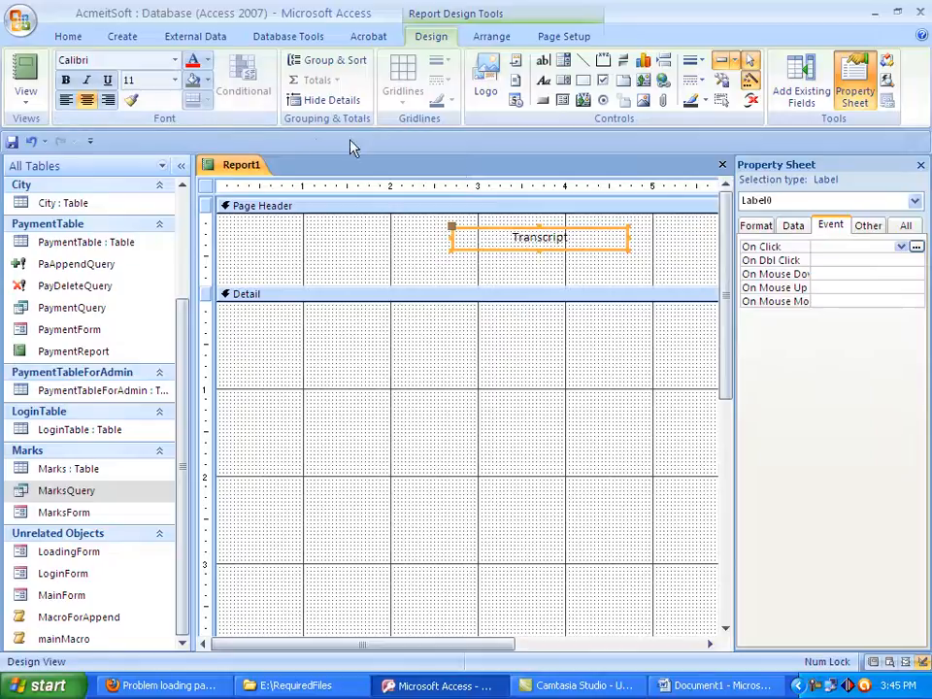
{"action": "left_click", "coordinate": [66, 79]}
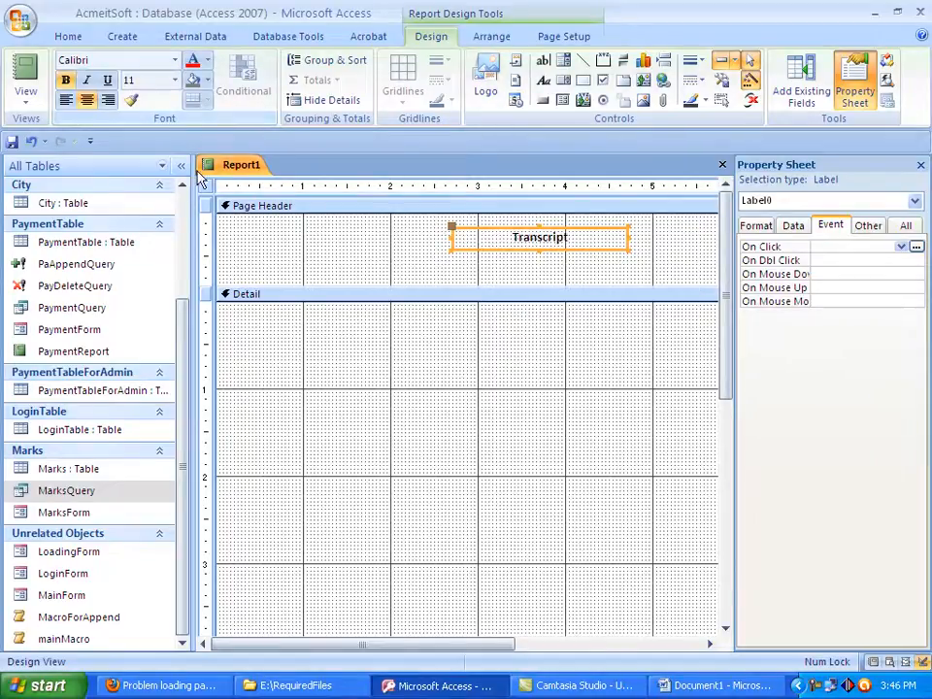
{"action": "left_click", "coordinate": [115, 60]}
{"action": "type", "text": "Arial"}
{"action": "key", "text": "Return"}
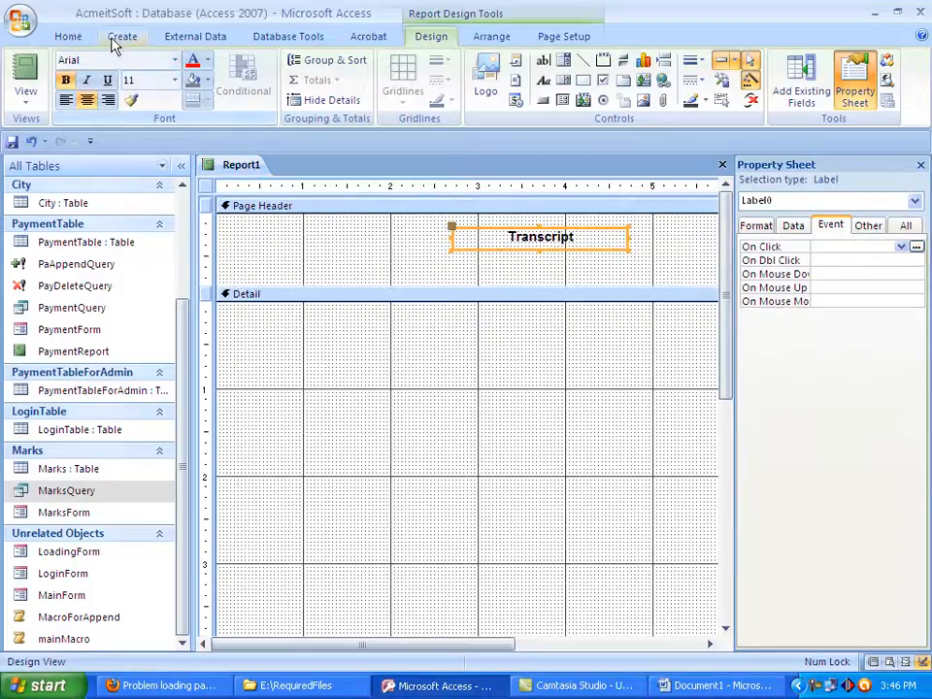
{"action": "type", "text": "12"}
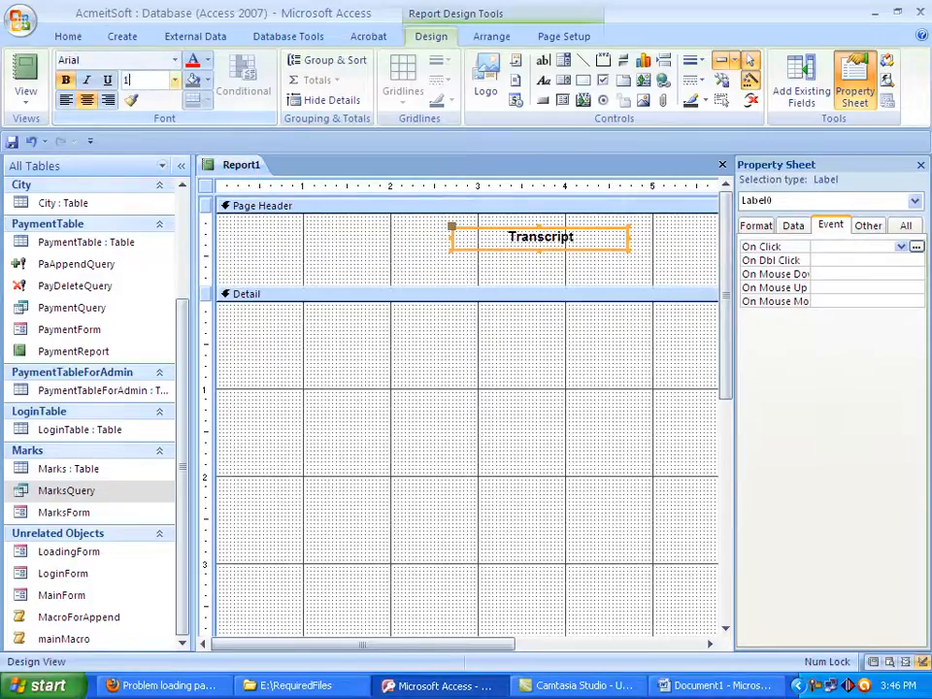
{"action": "key", "text": "Return"}
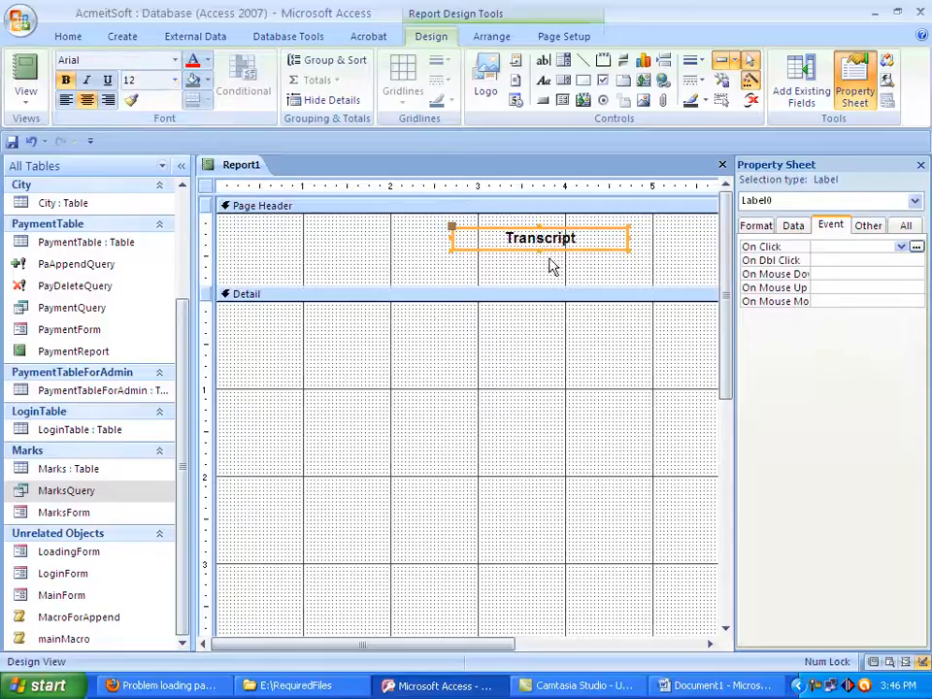
Move the Transcript label slightly up and extend the Page Header section to about 1.1 inches high
{"action": "left_click_drag", "start_coordinate": [583, 249], "coordinate": [583, 242]}
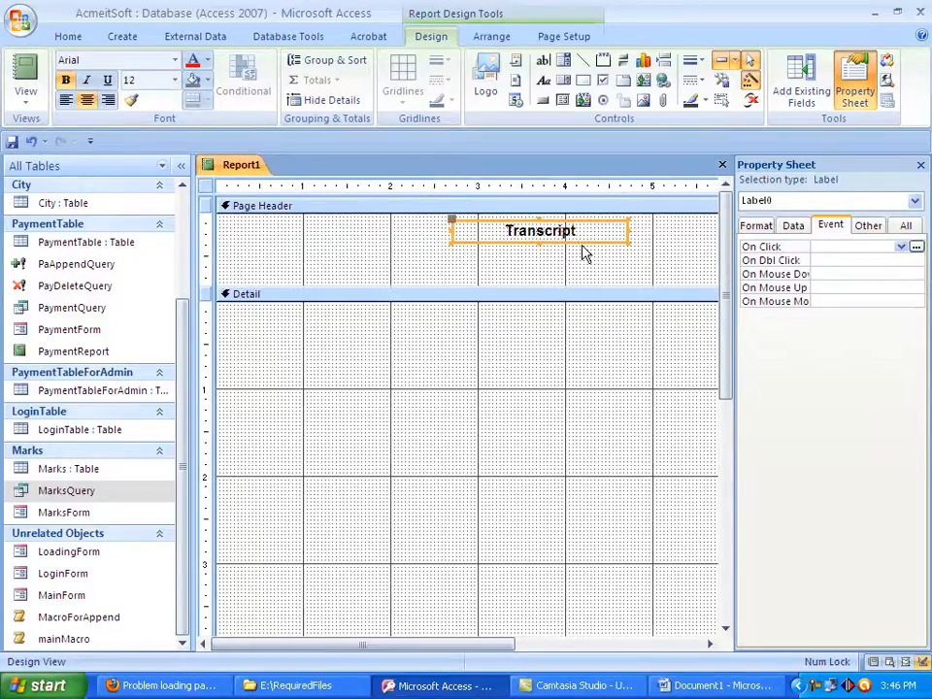
{"action": "left_click_drag", "start_coordinate": [538, 286], "coordinate": [554, 312]}
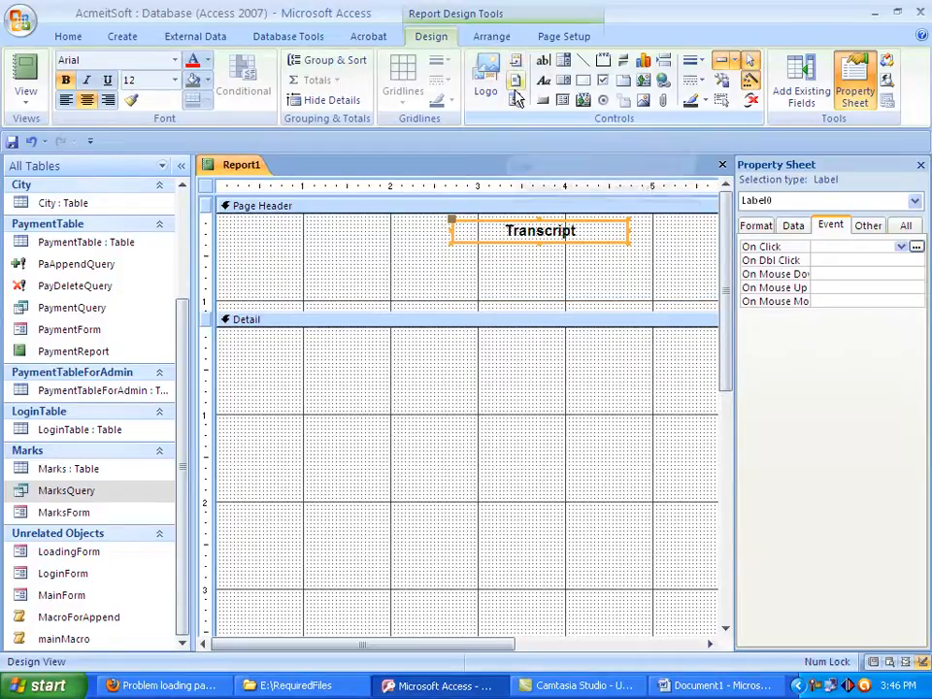
{"action": "left_click", "coordinate": [518, 60]}
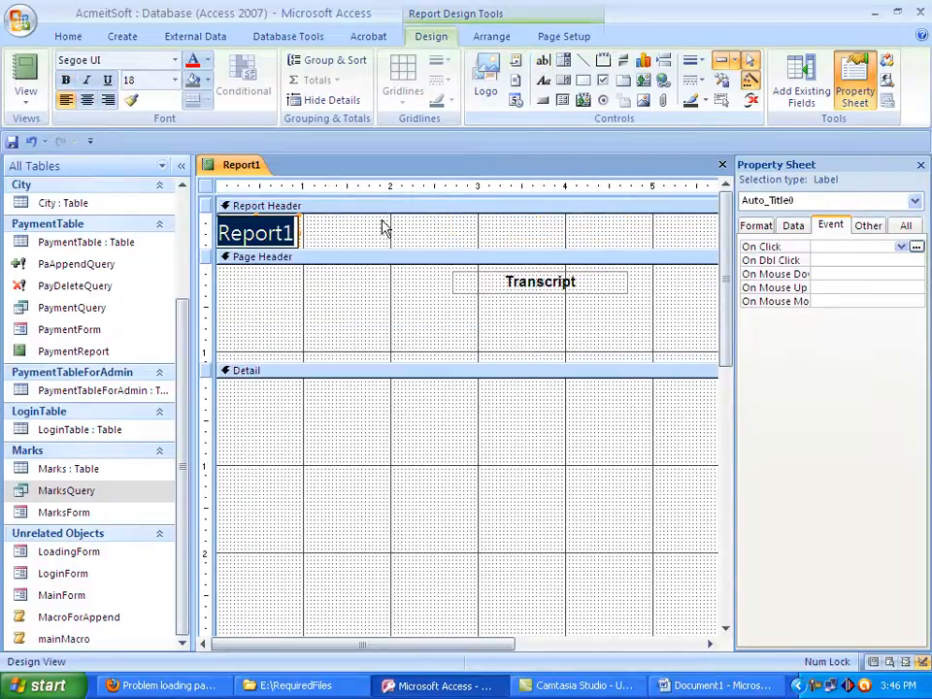
{"action": "left_click", "coordinate": [257, 206]}
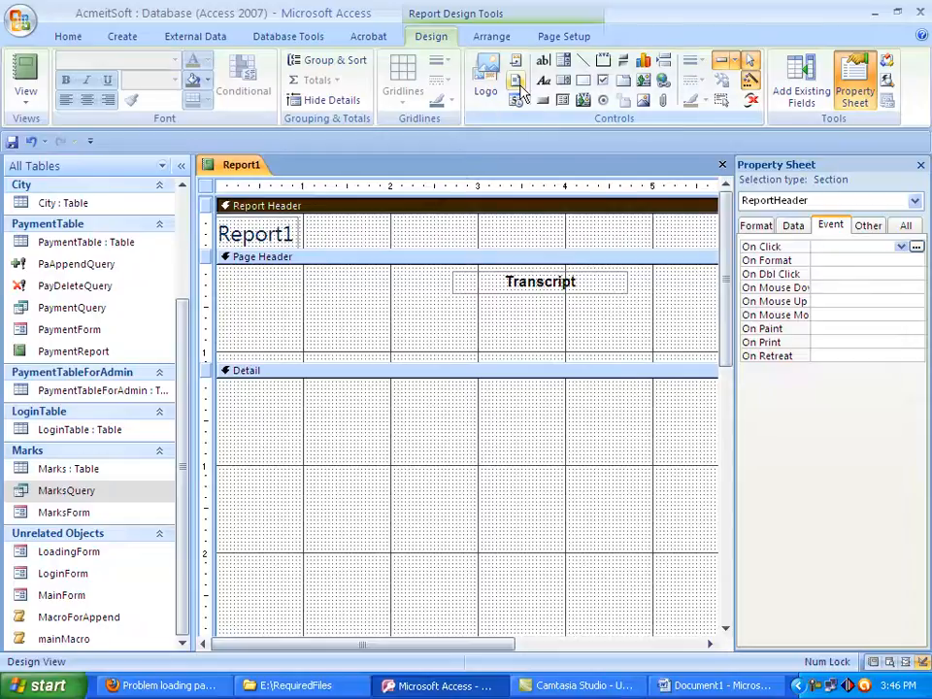
{"action": "right_click", "coordinate": [228, 211]}
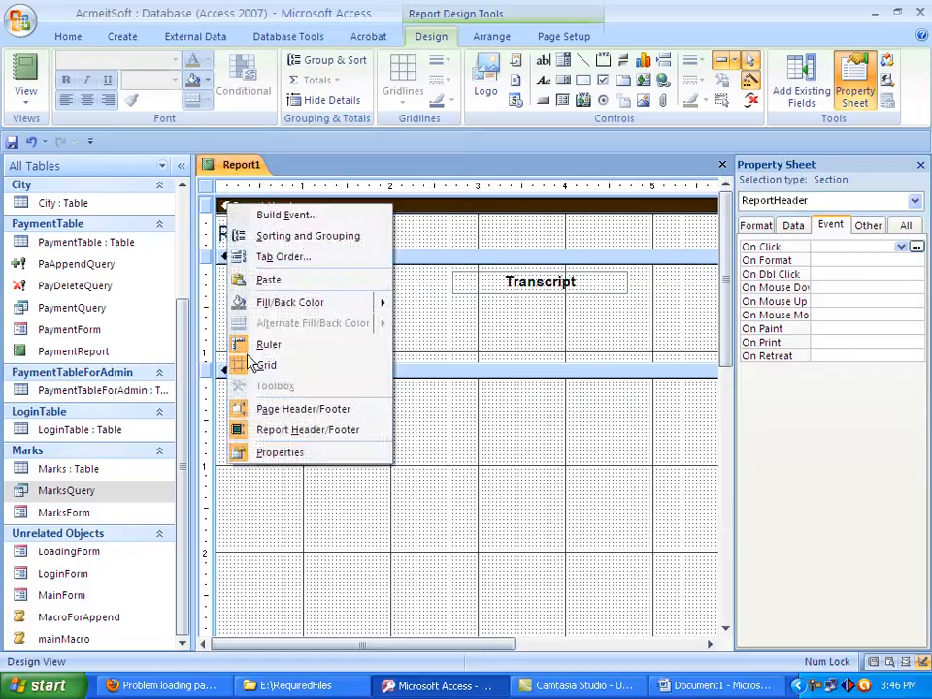
{"action": "left_click", "coordinate": [313, 436]}
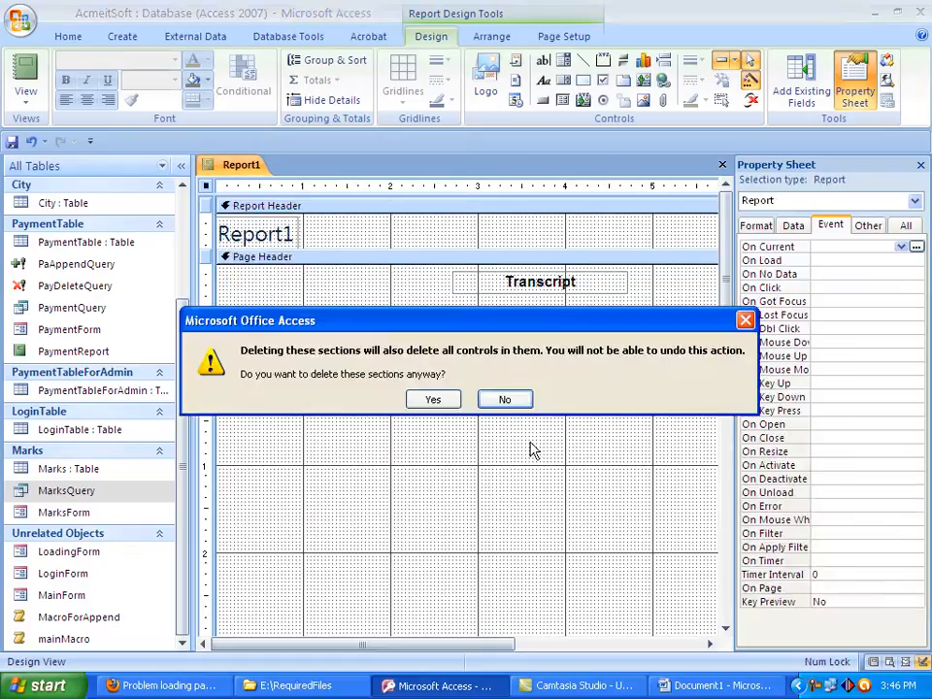
{"action": "left_click", "coordinate": [437, 400]}
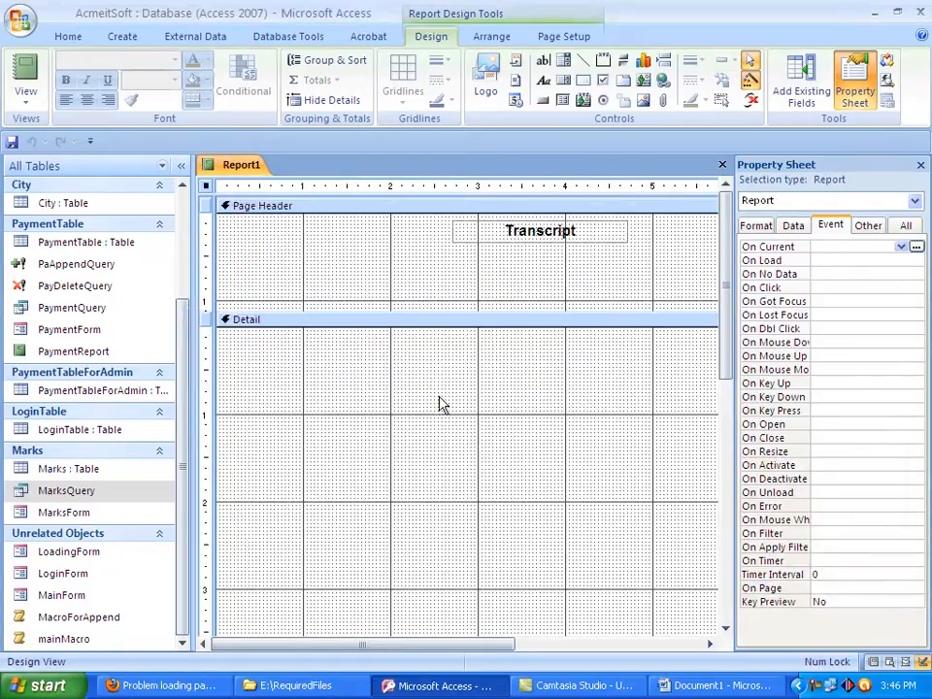
Shorten the Page Header to about 0.95 inch and add a label about 3.1 inches wide below Transcript reading Higher Socondary School Certificate
{"action": "left_click", "coordinate": [474, 308]}
{"action": "left_click_drag", "start_coordinate": [474, 307], "coordinate": [472, 296]}
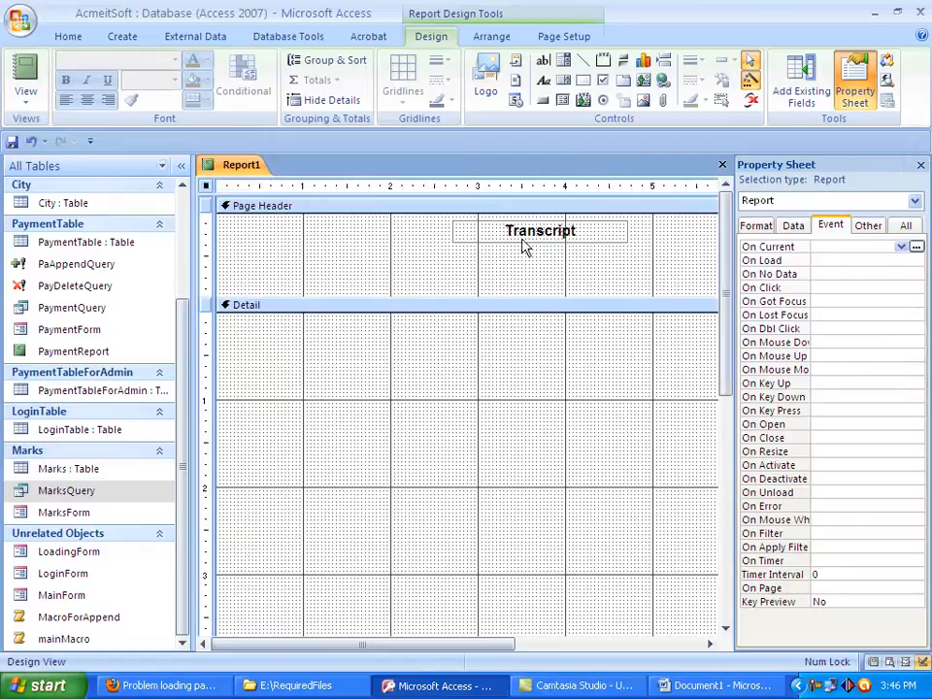
{"action": "left_click", "coordinate": [542, 85]}
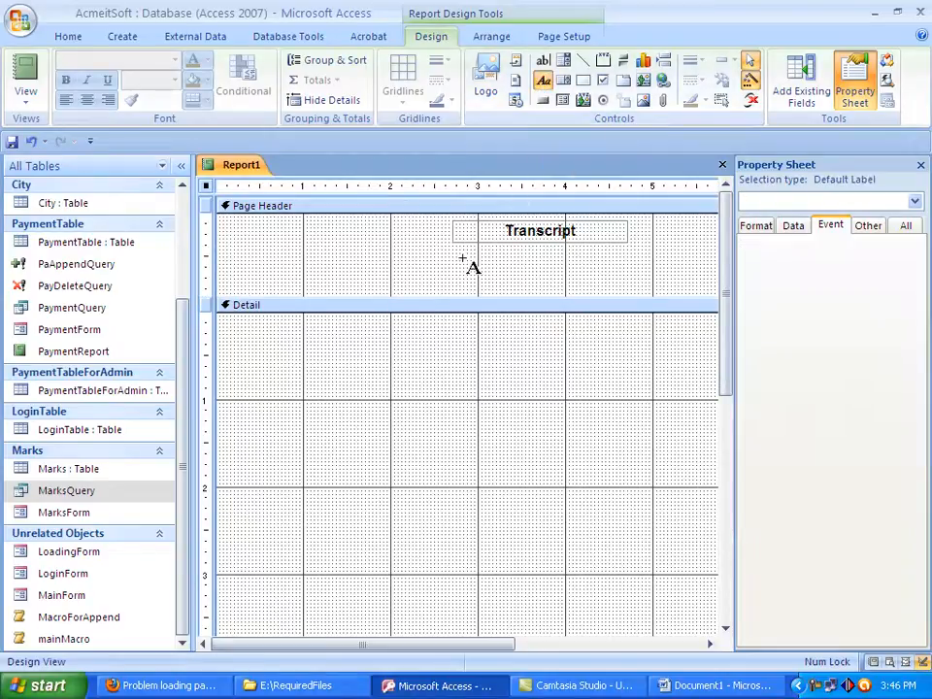
{"action": "left_click_drag", "start_coordinate": [415, 248], "coordinate": [690, 271]}
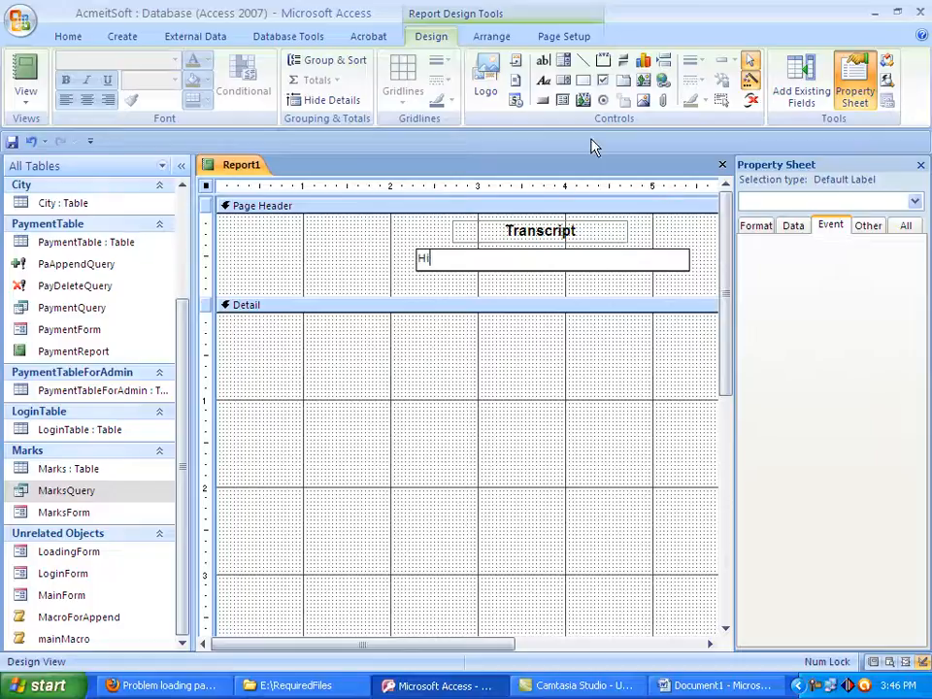
{"action": "type", "text": "Higher Soco"}
{"action": "type", "text": "n"}
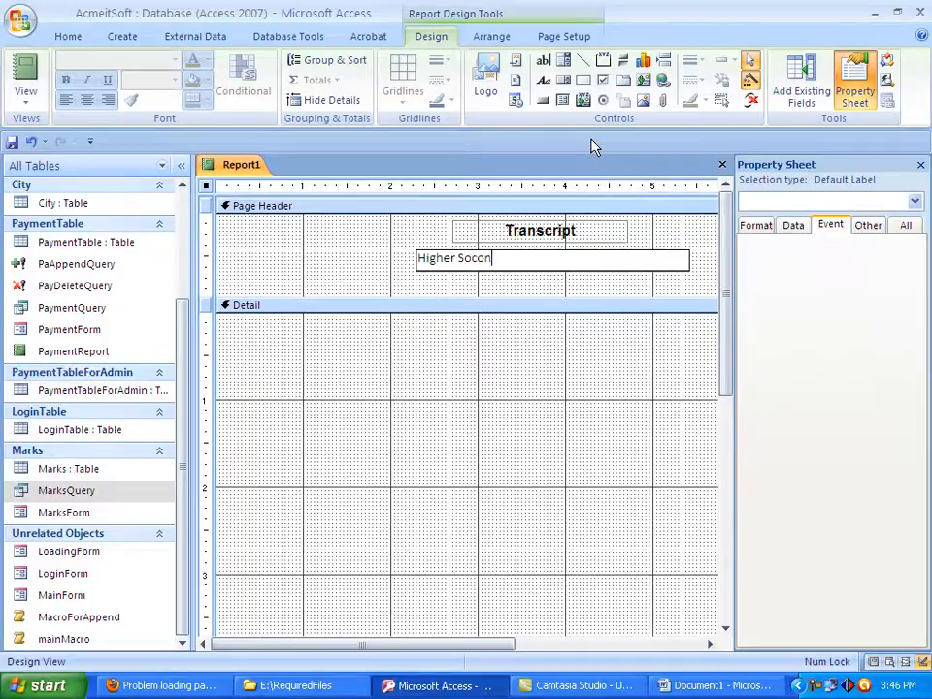
{"action": "type", "text": "dary"}
{"action": "type", "text": "S"}
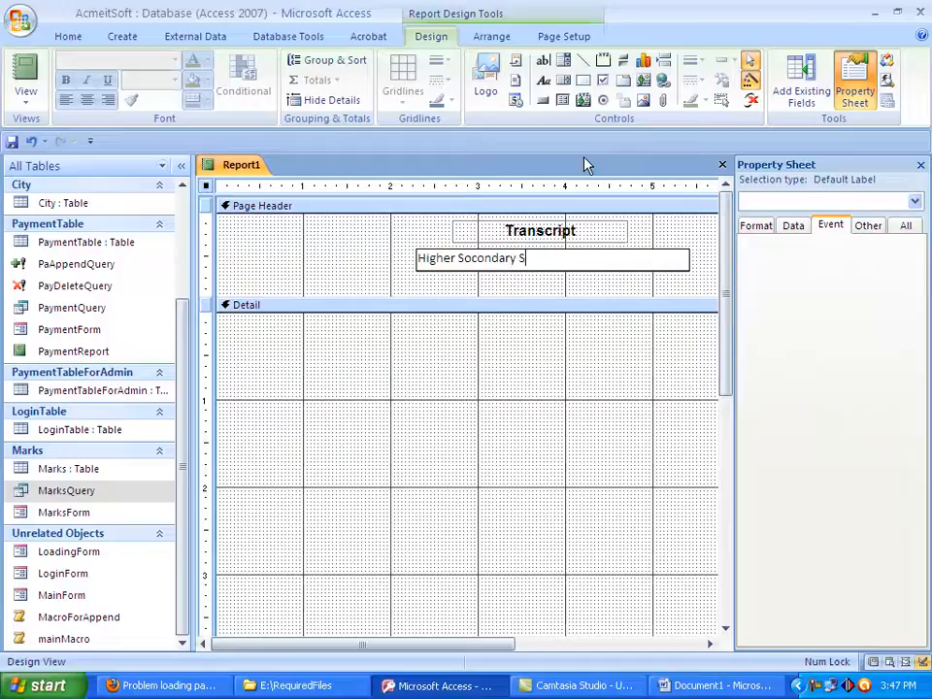
{"action": "type", "text": "chool Cer"}
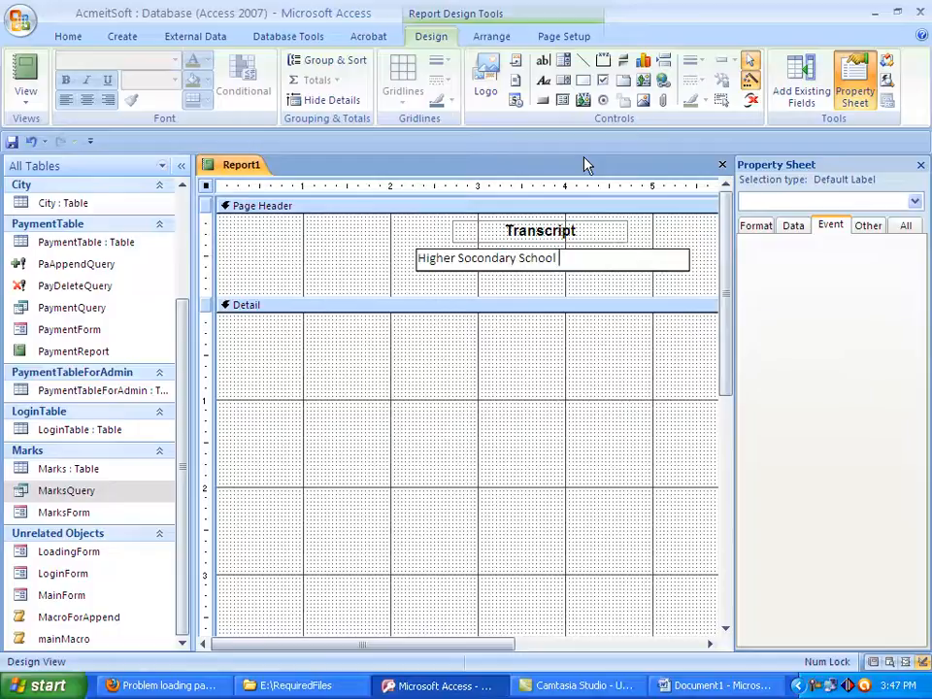
{"action": "type", "text": "tificate"}
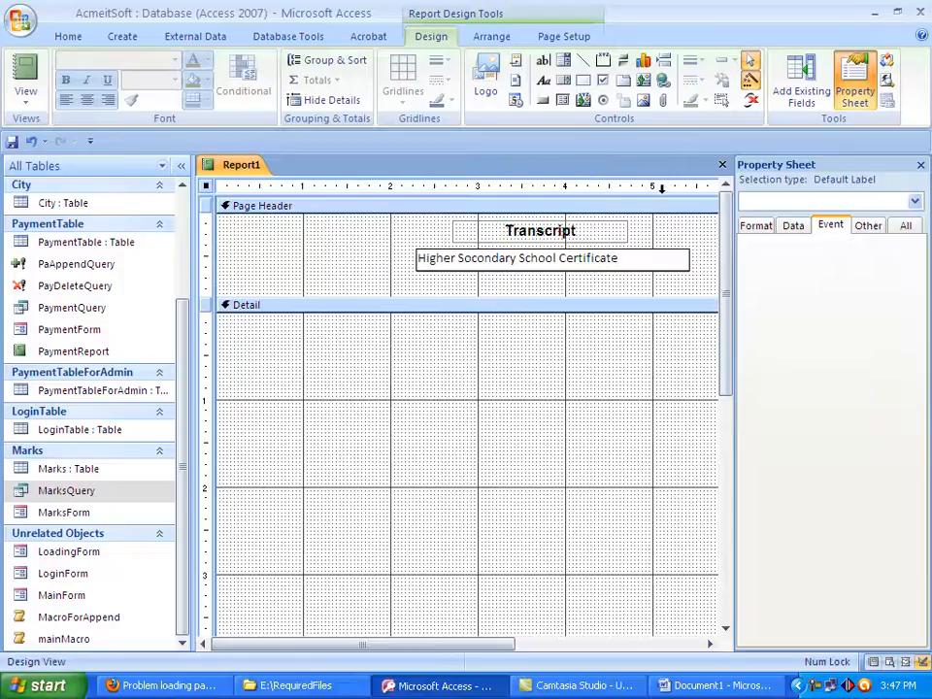
{"action": "left_click", "coordinate": [591, 358]}
Format the Higher Socondary School Certificate label as centred Arial at size 10
{"action": "left_click", "coordinate": [581, 268]}
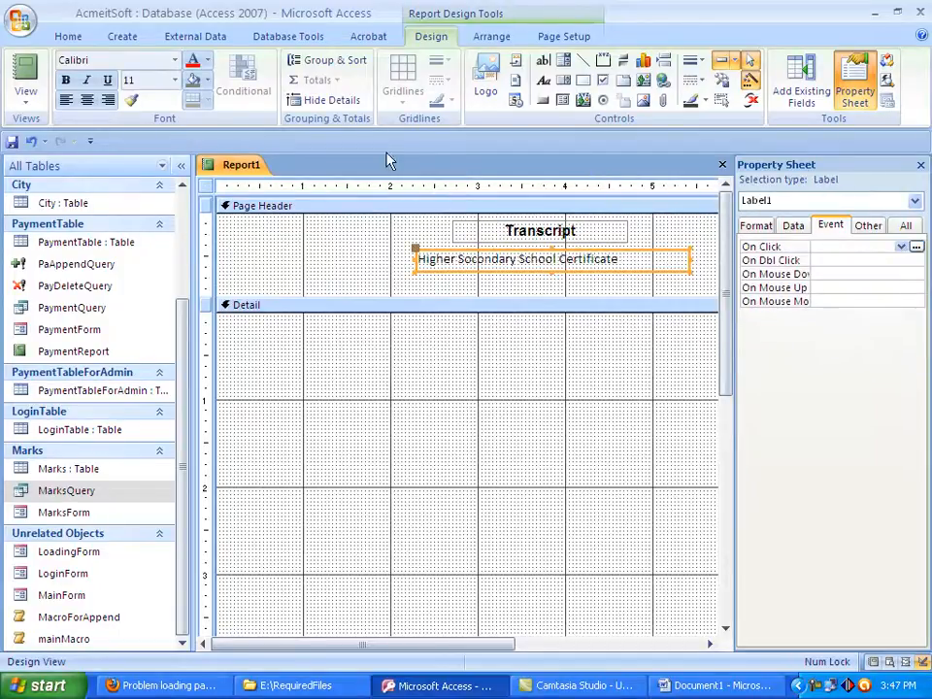
{"action": "left_click", "coordinate": [86, 100]}
{"action": "left_click", "coordinate": [146, 62]}
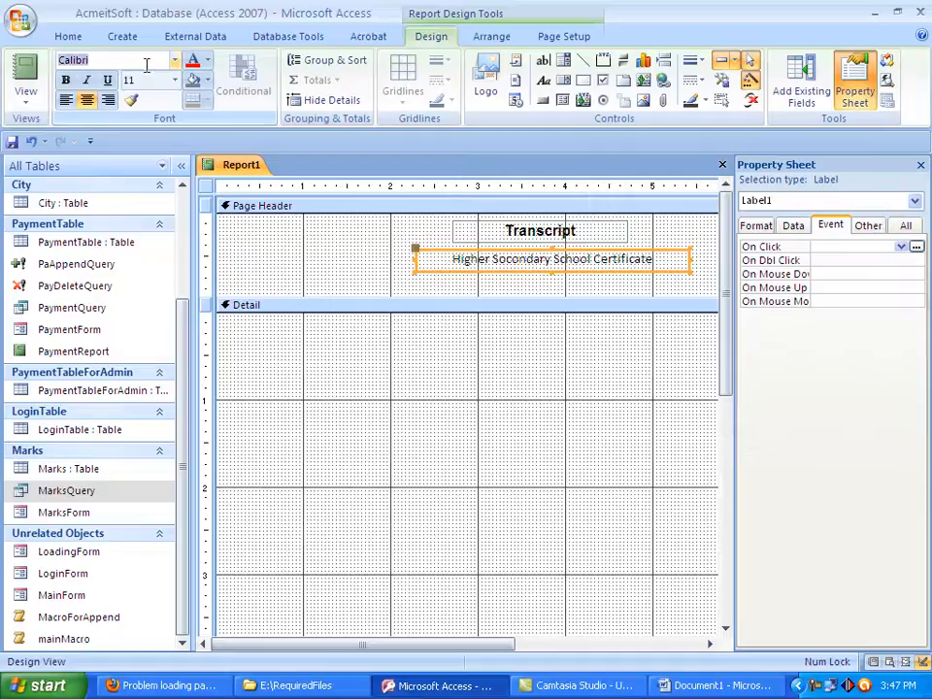
{"action": "type", "text": "Arial"}
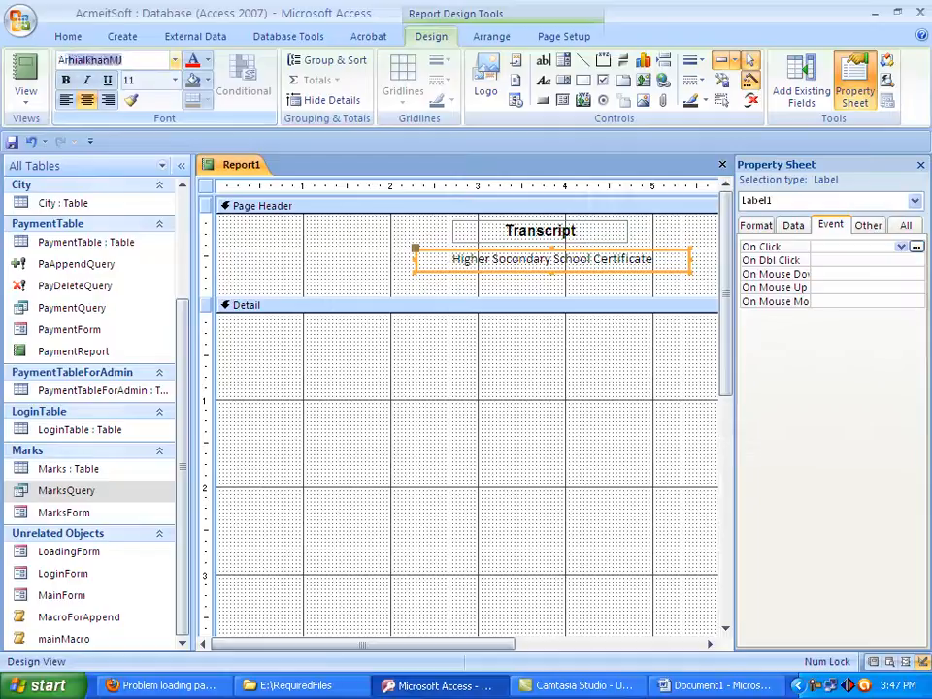
{"action": "key", "text": "Return"}
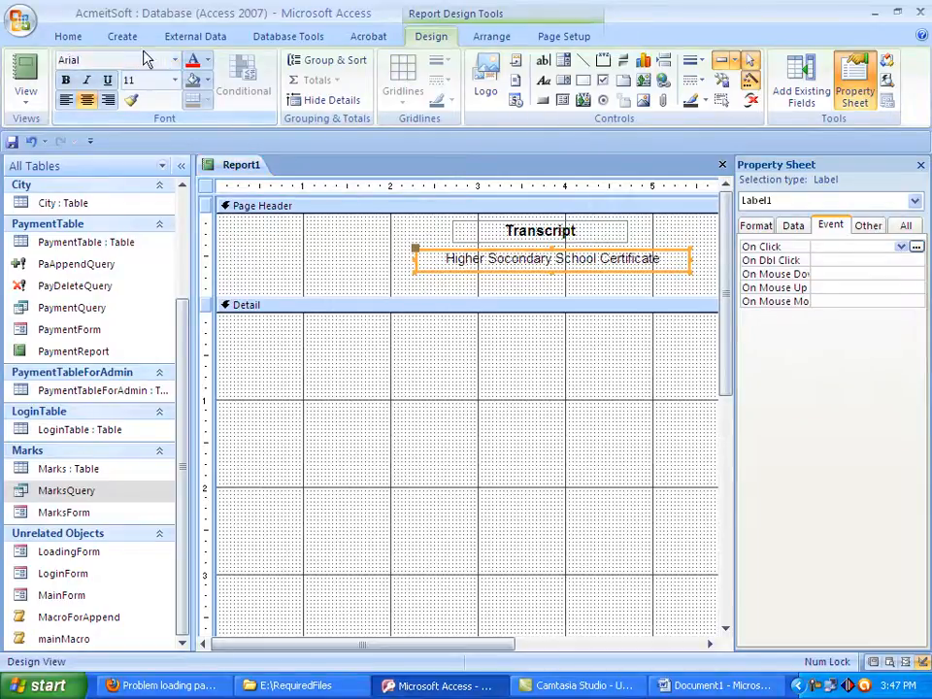
{"action": "left_click", "coordinate": [159, 82]}
{"action": "type", "text": "10"}
{"action": "key", "text": "Return"}
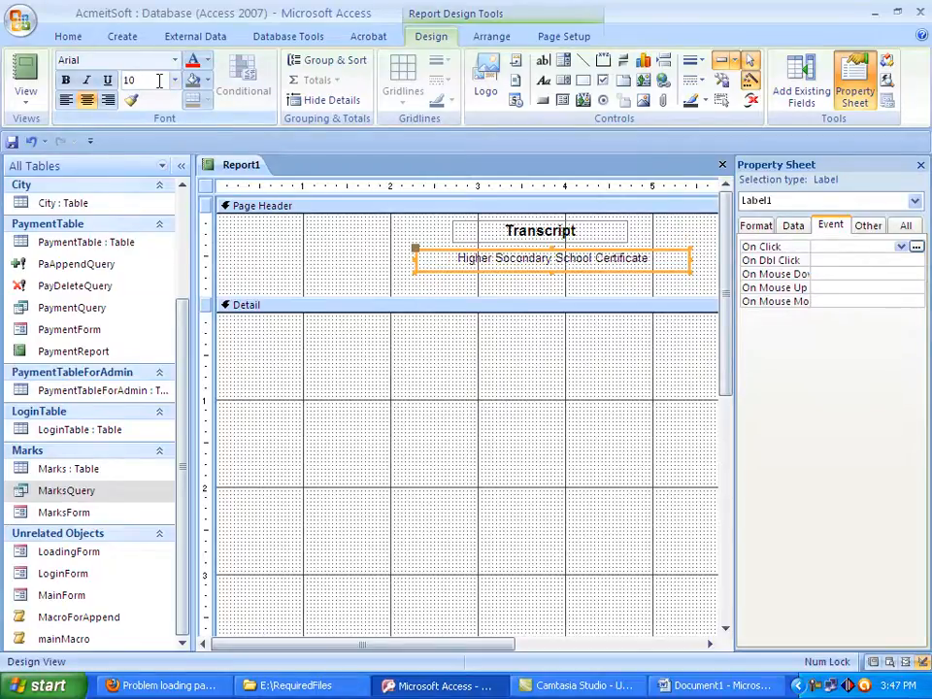
Reduce the certificate label's height slightly and narrow it from both sides to about 2.6 inches, centred under Transcript
{"action": "left_click", "coordinate": [551, 269]}
{"action": "key", "text": "Escape"}
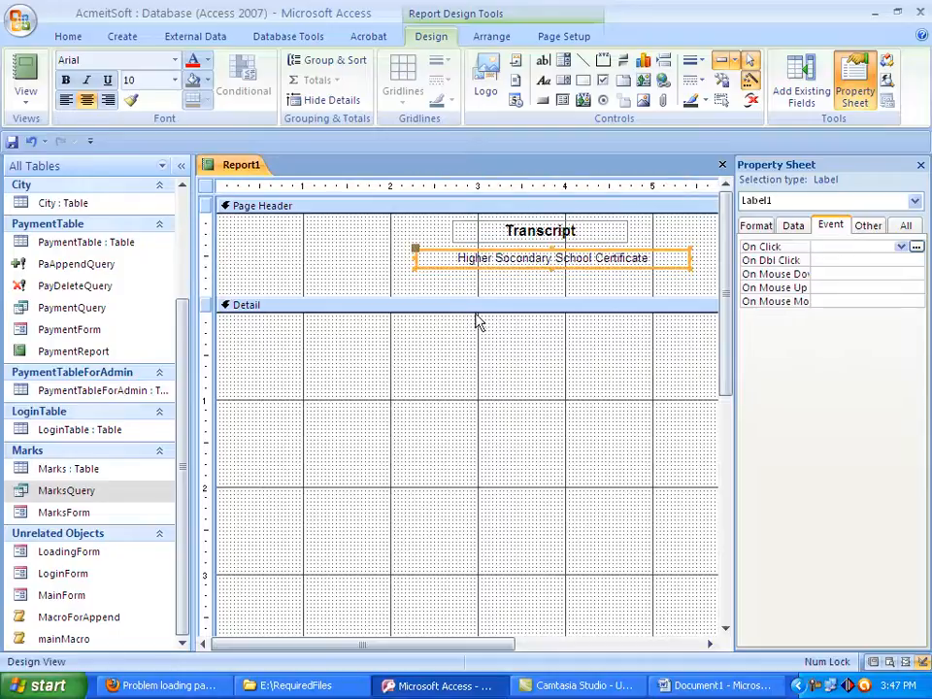
{"action": "left_click_drag", "start_coordinate": [691, 256], "coordinate": [658, 257]}
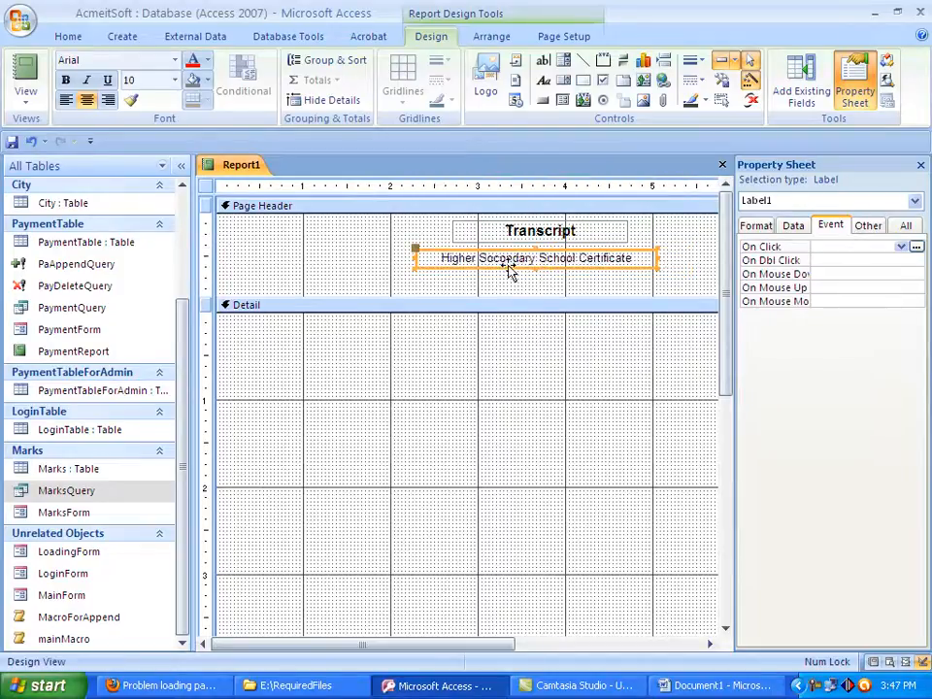
{"action": "left_click", "coordinate": [430, 258]}
{"action": "left_click_drag", "start_coordinate": [430, 257], "coordinate": [434, 255]}
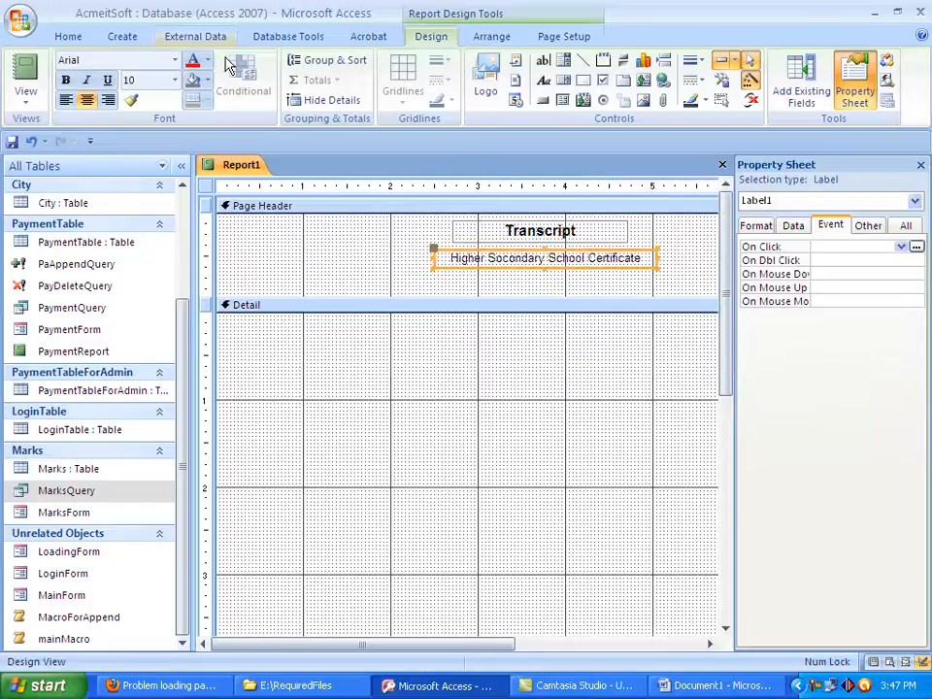
Save the report as Transcript and shorten its Page Header section to about 0.75 inch high
{"action": "left_click", "coordinate": [13, 142]}
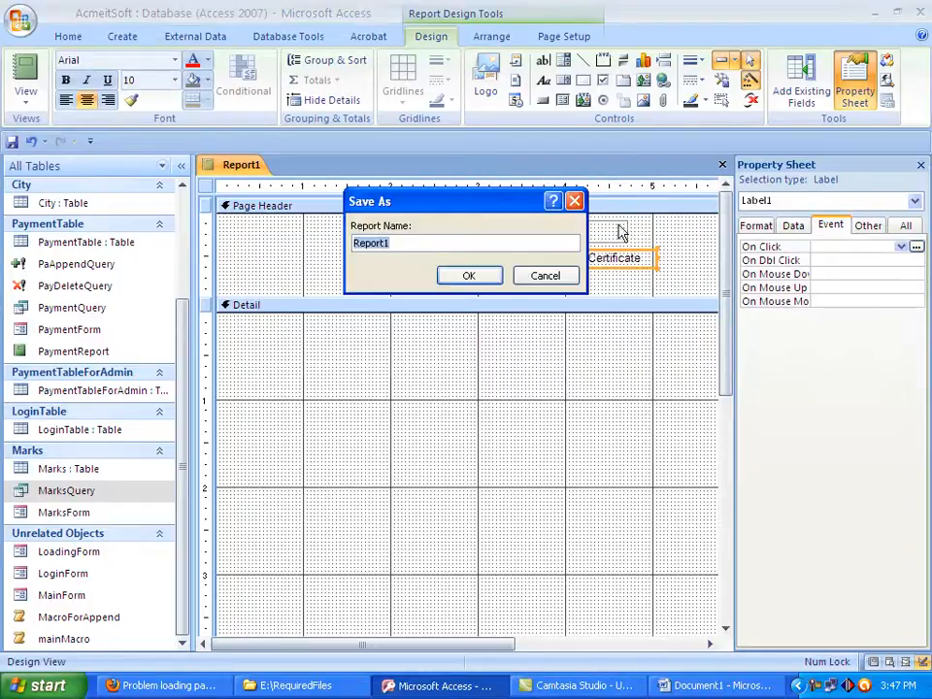
{"action": "type", "text": "Transcri"}
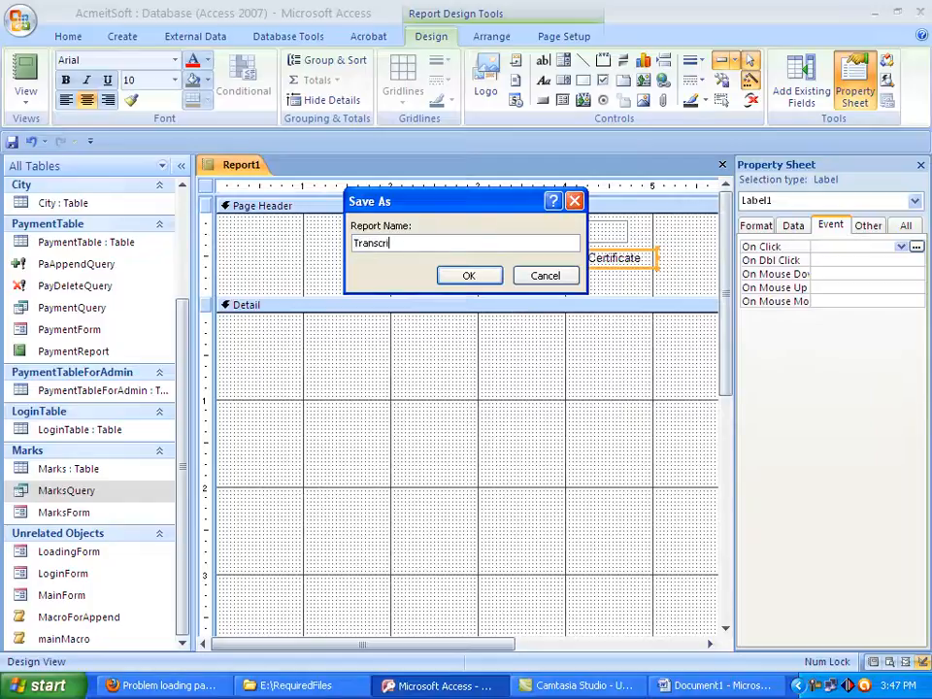
{"action": "type", "text": "pt"}
{"action": "left_click", "coordinate": [469, 276]}
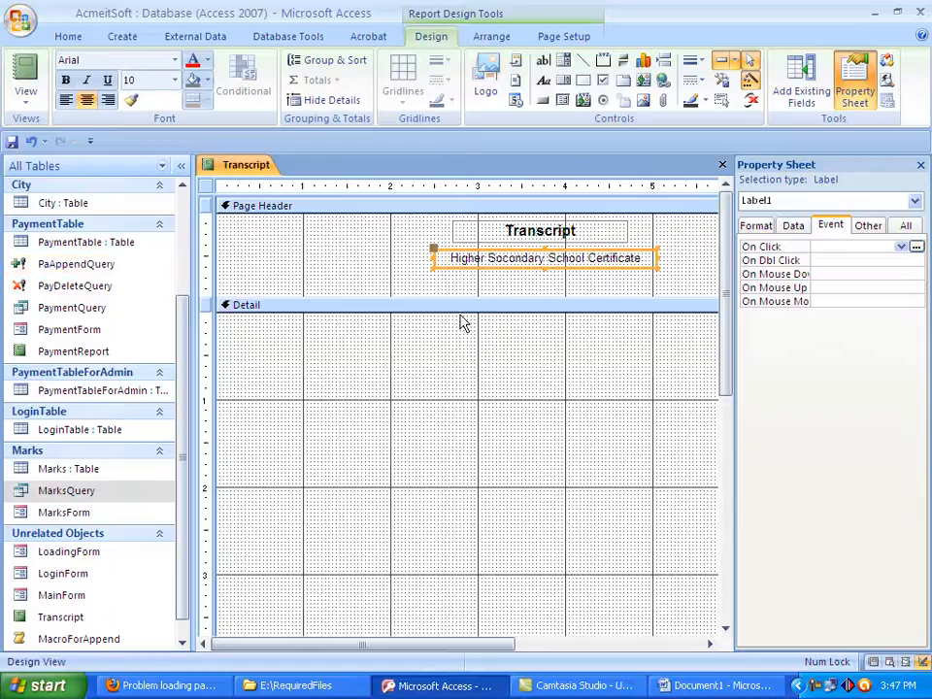
{"action": "left_click_drag", "start_coordinate": [462, 295], "coordinate": [462, 275]}
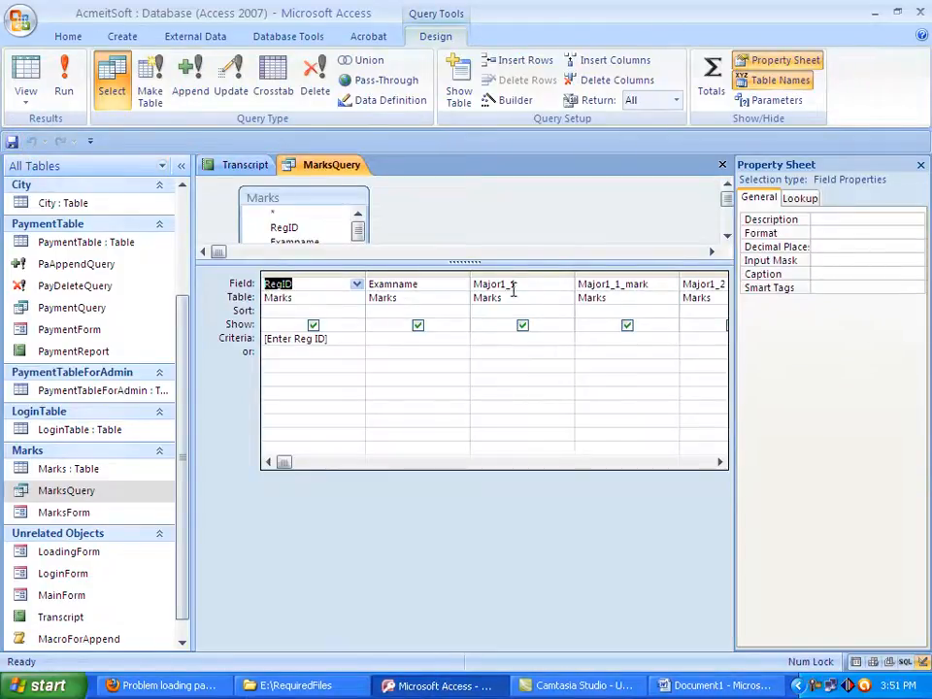
Examine the field columns of MarksQuery from Major1_1 through the calculated mark, GPA and grade fields to the Selective3 fields
{"action": "left_click_drag", "start_coordinate": [474, 283], "coordinate": [515, 283]}
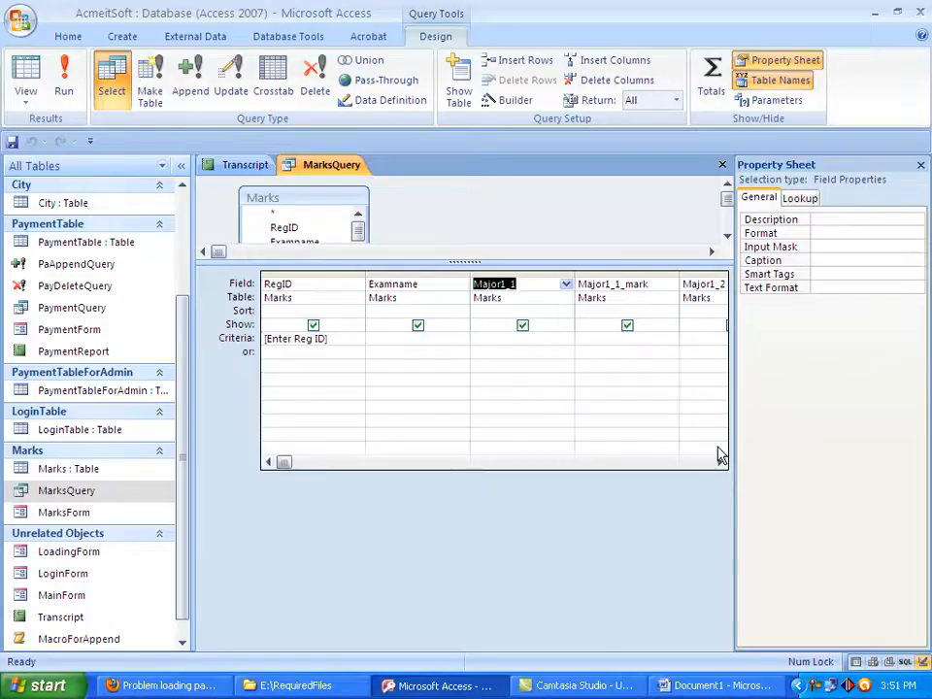
{"action": "left_click", "coordinate": [258, 169]}
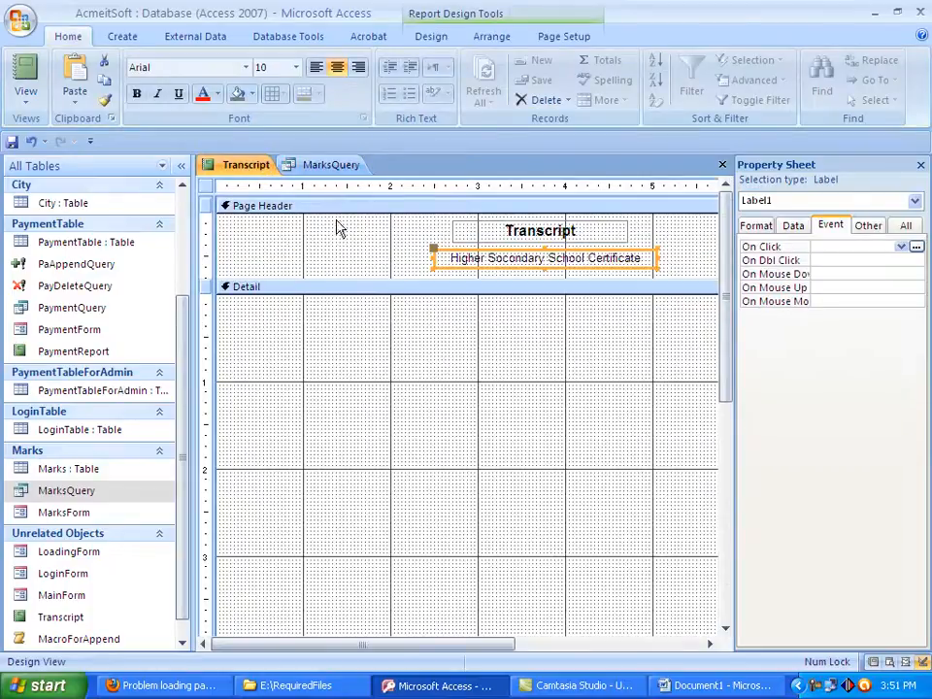
{"action": "left_click", "coordinate": [335, 169]}
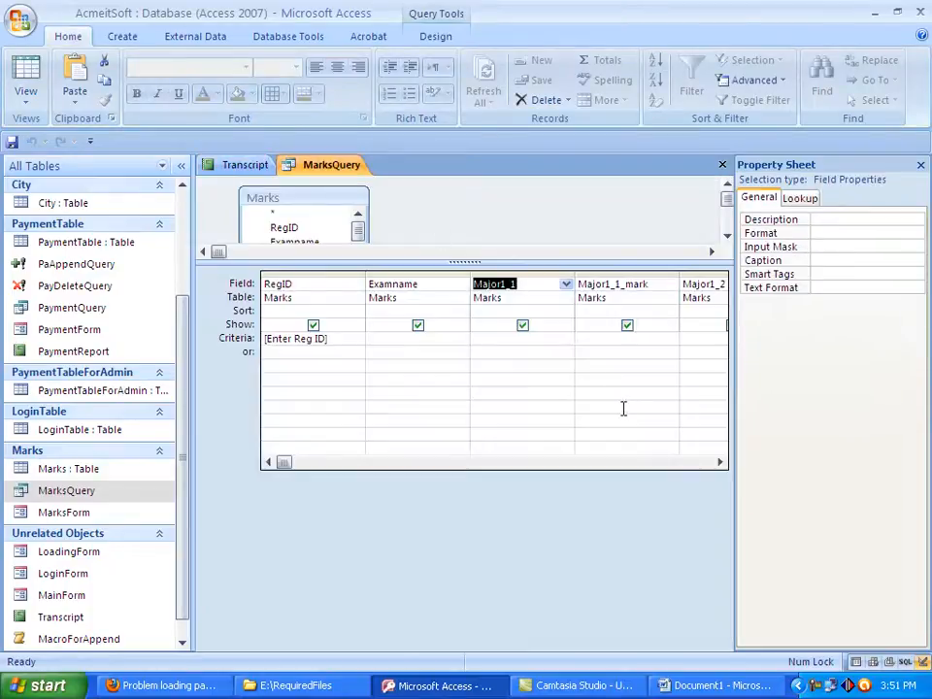
{"action": "left_click", "coordinate": [723, 463]}
{"action": "left_click", "coordinate": [723, 464]}
{"action": "left_click", "coordinate": [721, 464]}
{"action": "left_click", "coordinate": [721, 464]}
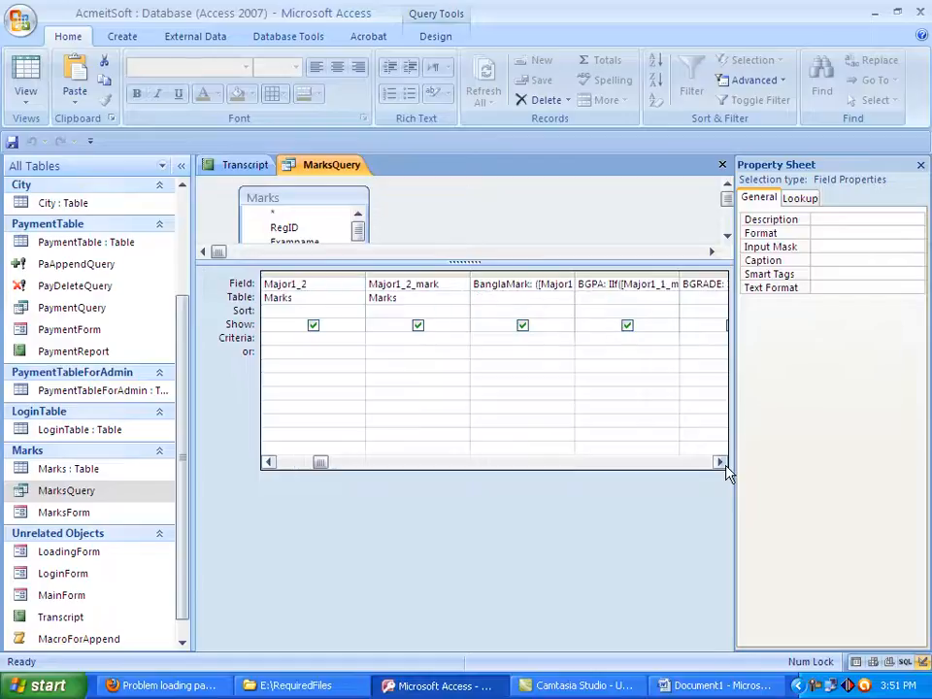
{"action": "left_click", "coordinate": [721, 463]}
{"action": "left_click", "coordinate": [721, 463]}
{"action": "left_click", "coordinate": [721, 464]}
{"action": "left_click", "coordinate": [720, 463]}
{"action": "left_click", "coordinate": [721, 463]}
{"action": "left_click", "coordinate": [726, 465]}
{"action": "left_click", "coordinate": [725, 465]}
{"action": "left_click", "coordinate": [725, 466]}
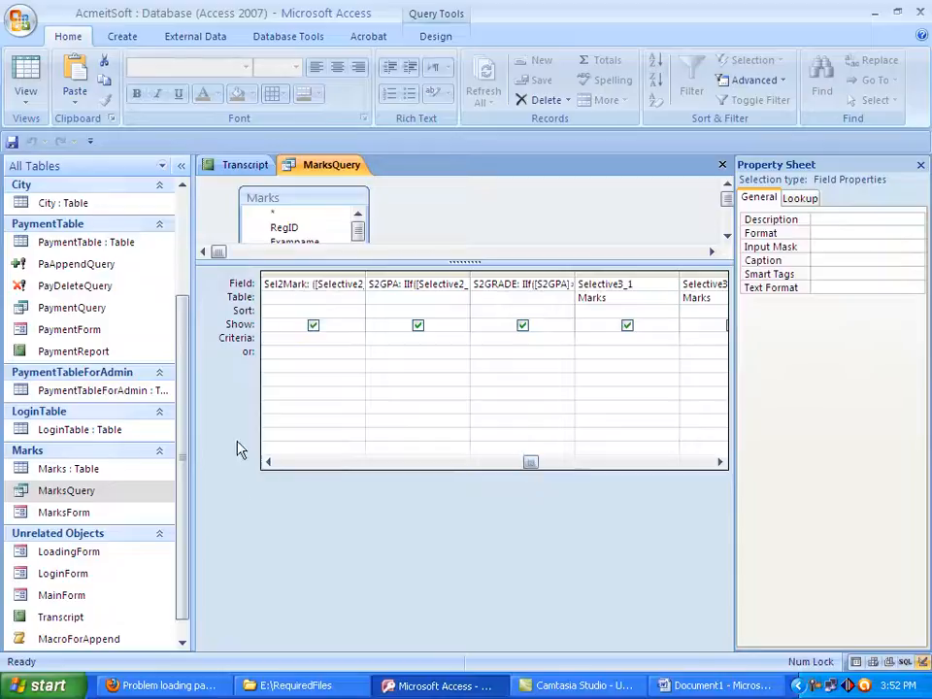
Insert an empty column before the Sel1Mark column in MarksQuery's design grid
{"action": "left_click", "coordinate": [269, 463]}
{"action": "left_click", "coordinate": [269, 463]}
{"action": "left_click", "coordinate": [269, 463]}
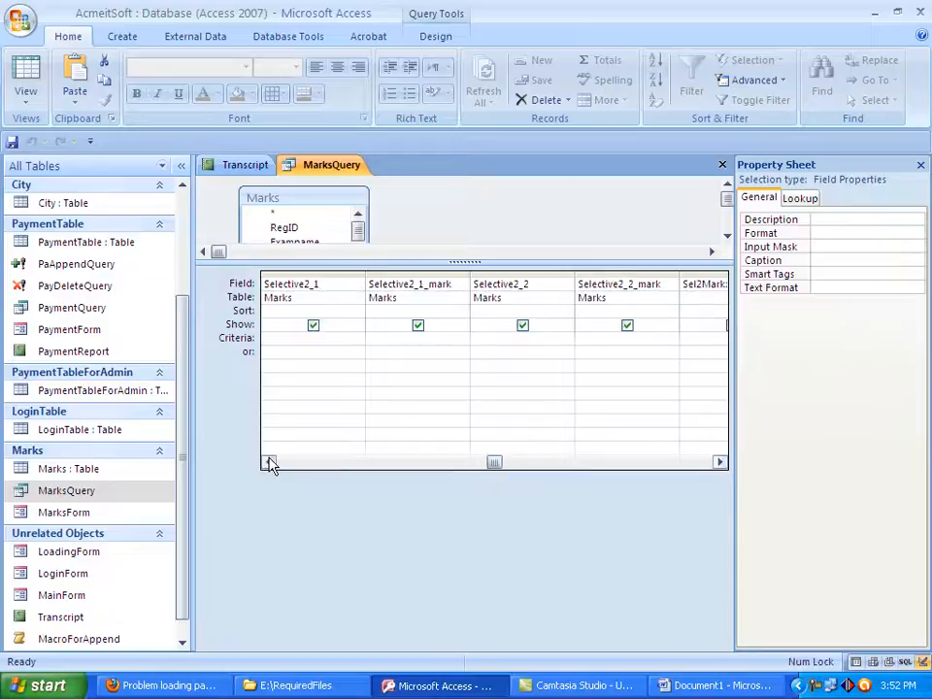
{"action": "left_click", "coordinate": [269, 463]}
{"action": "left_click", "coordinate": [269, 463]}
{"action": "left_click", "coordinate": [269, 464]}
{"action": "left_click", "coordinate": [269, 463]}
{"action": "left_click", "coordinate": [269, 463]}
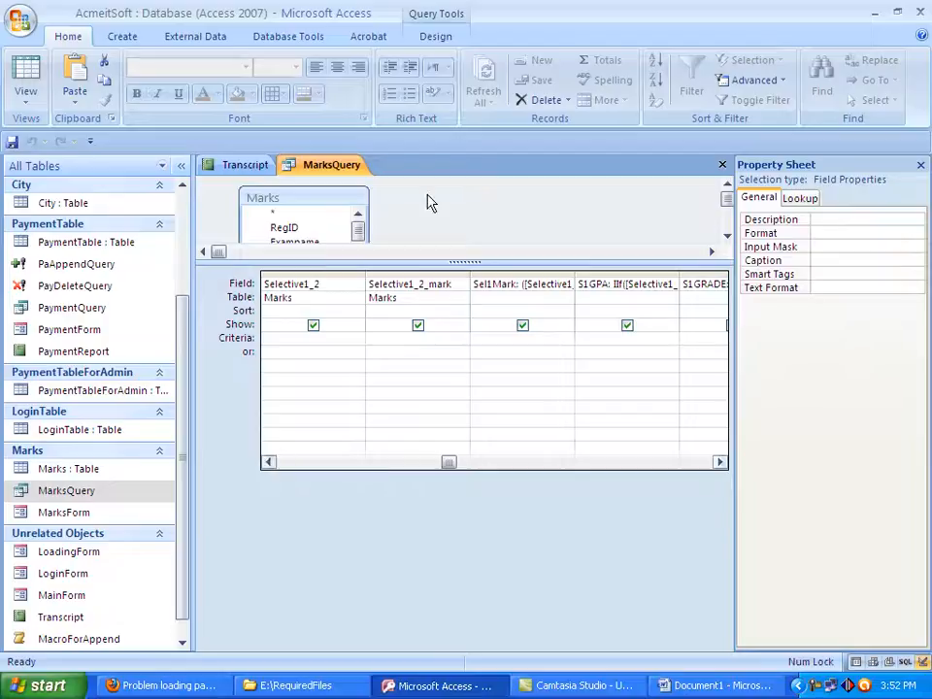
{"action": "left_click", "coordinate": [500, 273]}
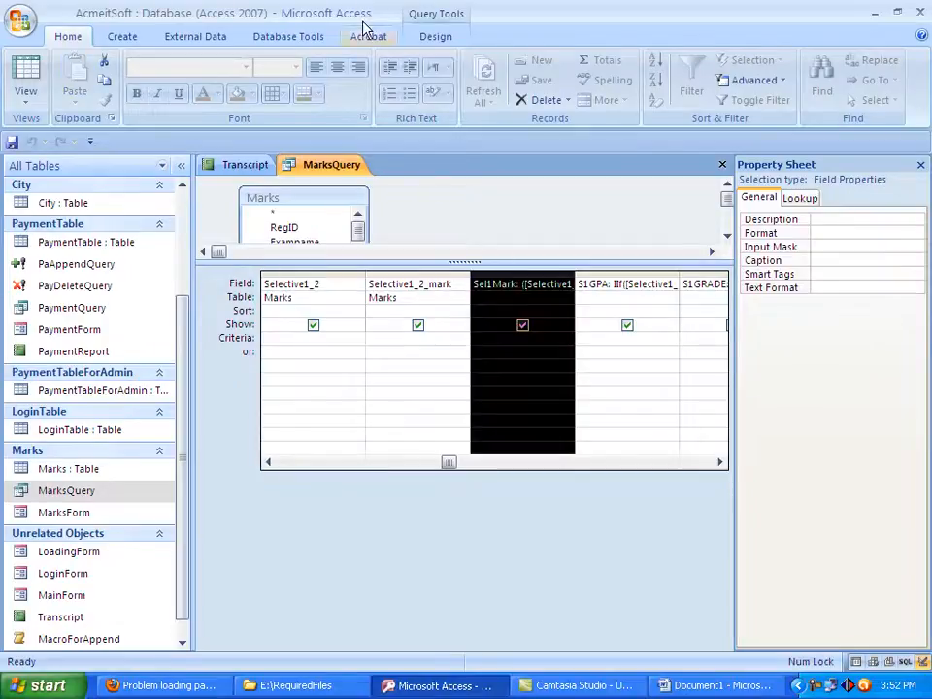
{"action": "left_click", "coordinate": [441, 36]}
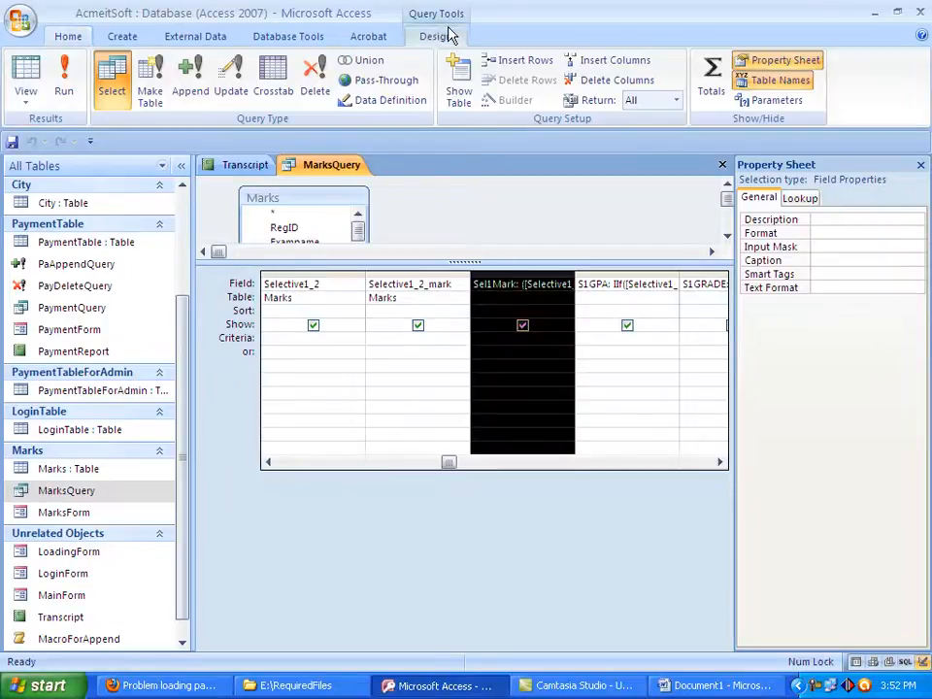
{"action": "left_click", "coordinate": [618, 65]}
Enter SelectiveSub_1 as the field name of the empty column before Sel1Mark
{"action": "left_click", "coordinate": [503, 287]}
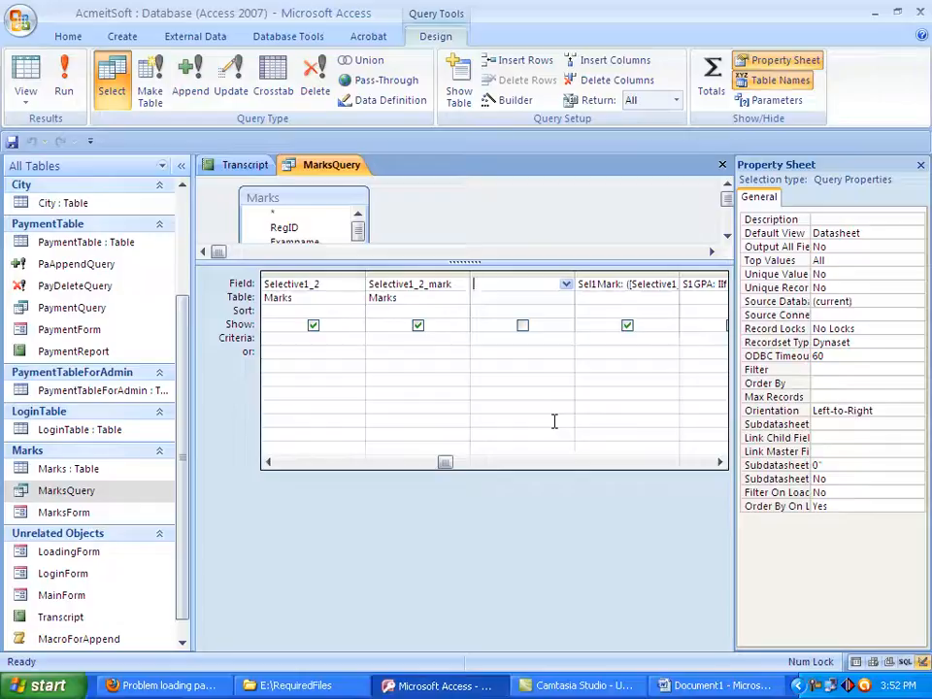
{"action": "type", "text": "Se"}
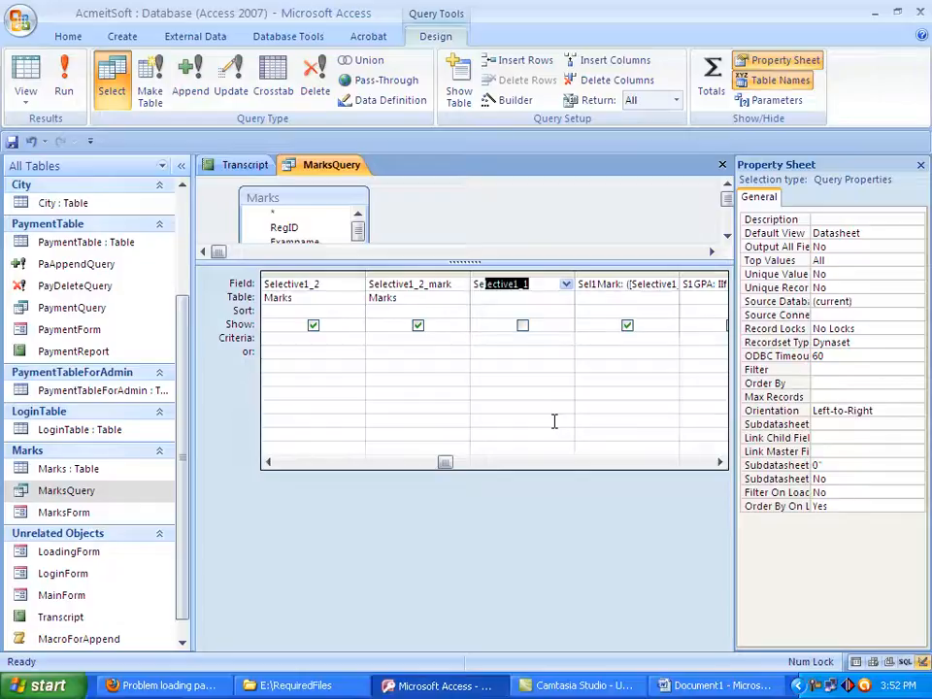
{"action": "type", "text": "lecti"}
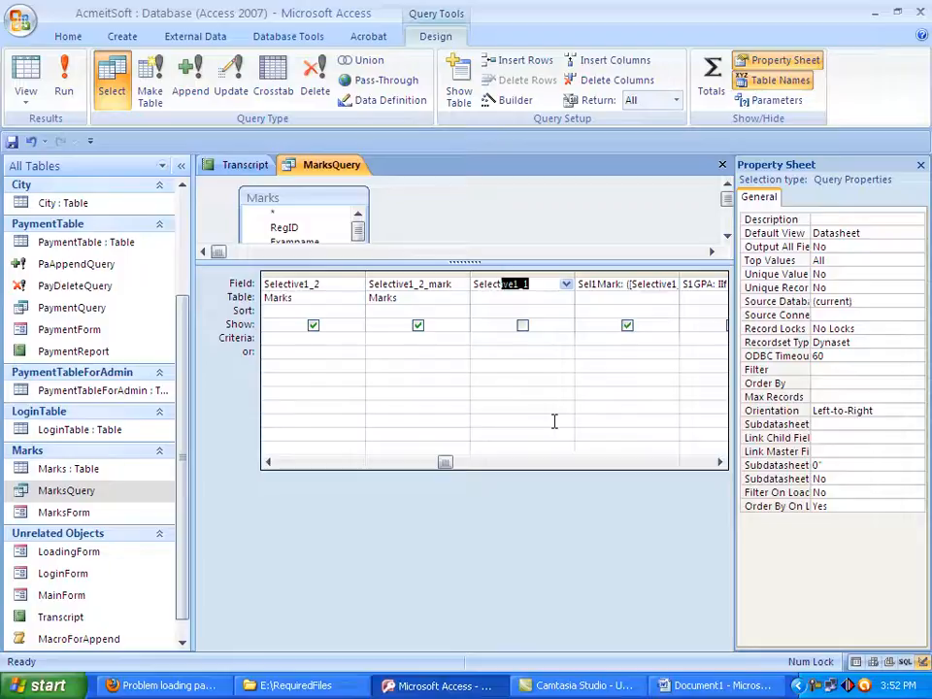
{"action": "type", "text": "v"}
{"action": "key", "text": "BackSpace"}
{"action": "key", "text": "BackSpace"}
{"action": "key", "text": "BackSpace"}
{"action": "key", "text": "BackSpace"}
{"action": "key", "text": "BackSpace"}
{"action": "key", "text": "BackSpace"}
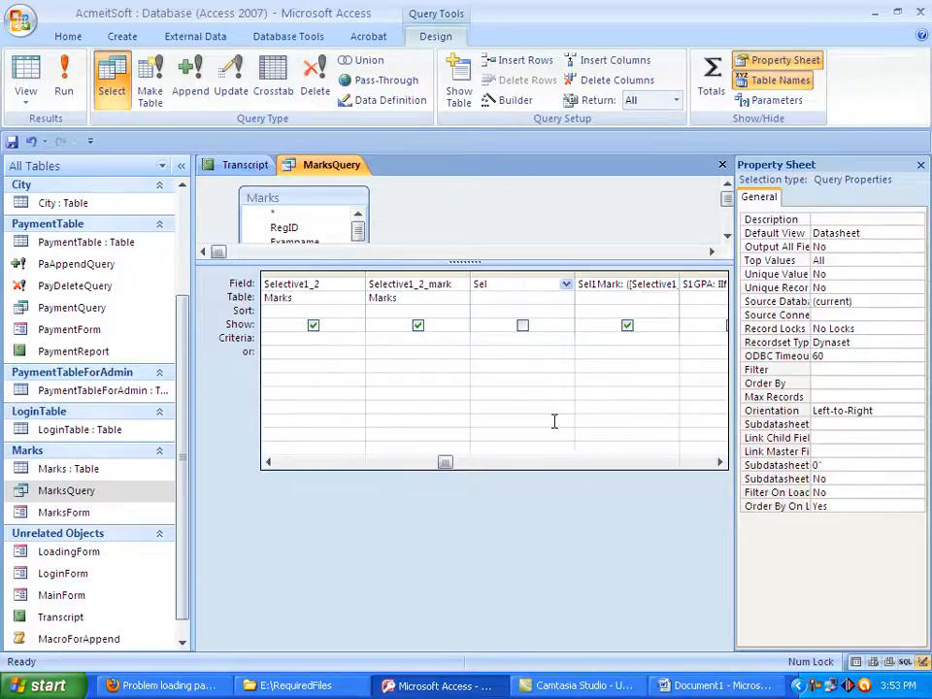
{"action": "type", "text": "1"}
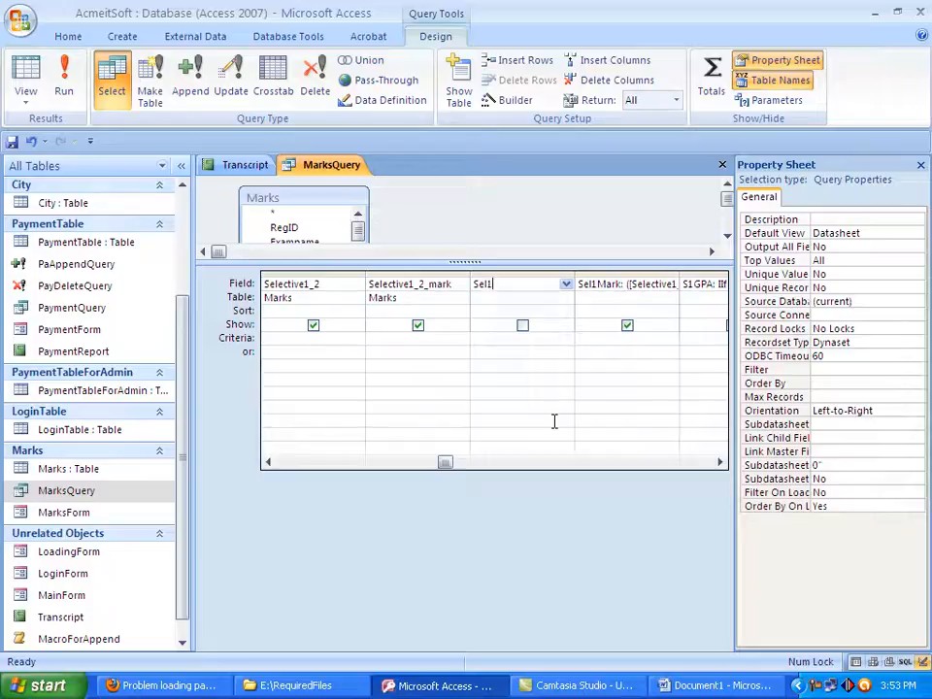
{"action": "key", "text": "BackSpace"}
{"action": "type", "text": "Sub"}
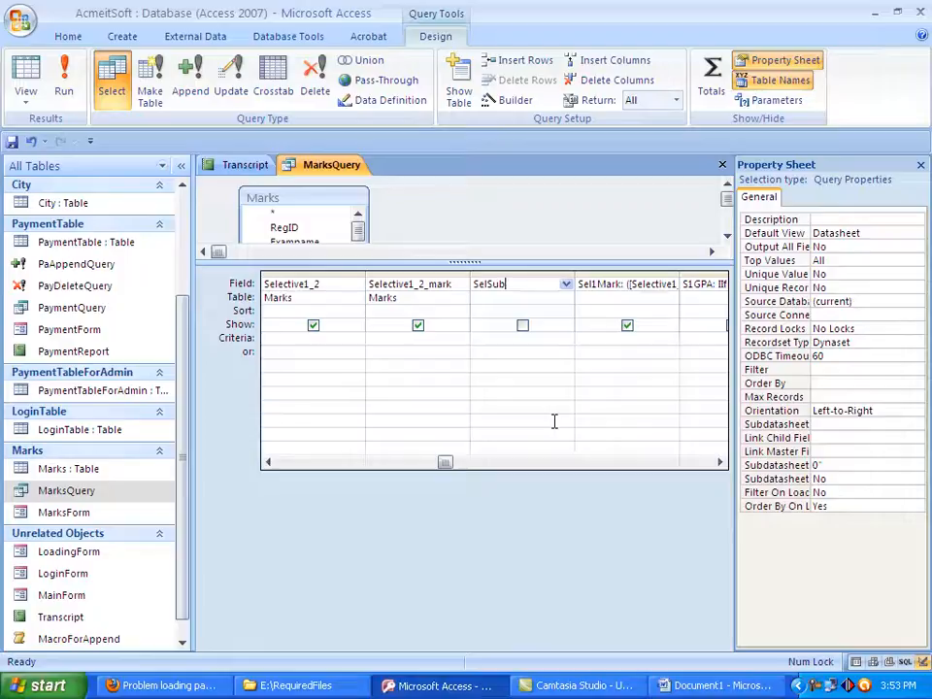
{"action": "key", "text": "BackSpace"}
{"action": "key", "text": "BackSpace"}
{"action": "type", "text": "ectiveSub"}
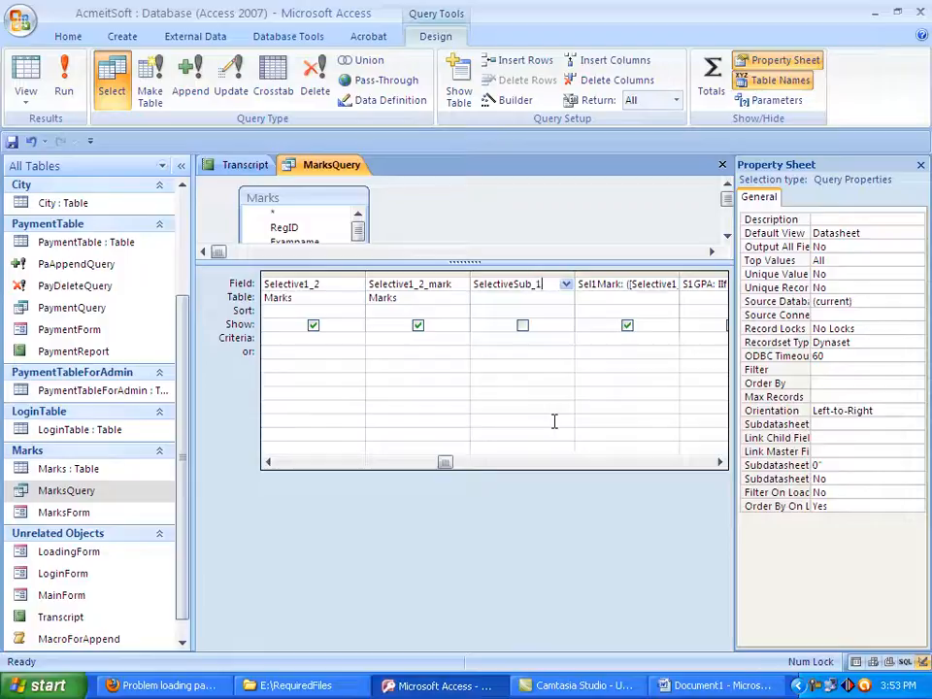
Complete the SelectiveSub_1 field with a colon and the placeholder expression 1, and try to switch on its Show option
{"action": "left_click", "coordinate": [523, 326]}
{"action": "left_click", "coordinate": [523, 327]}
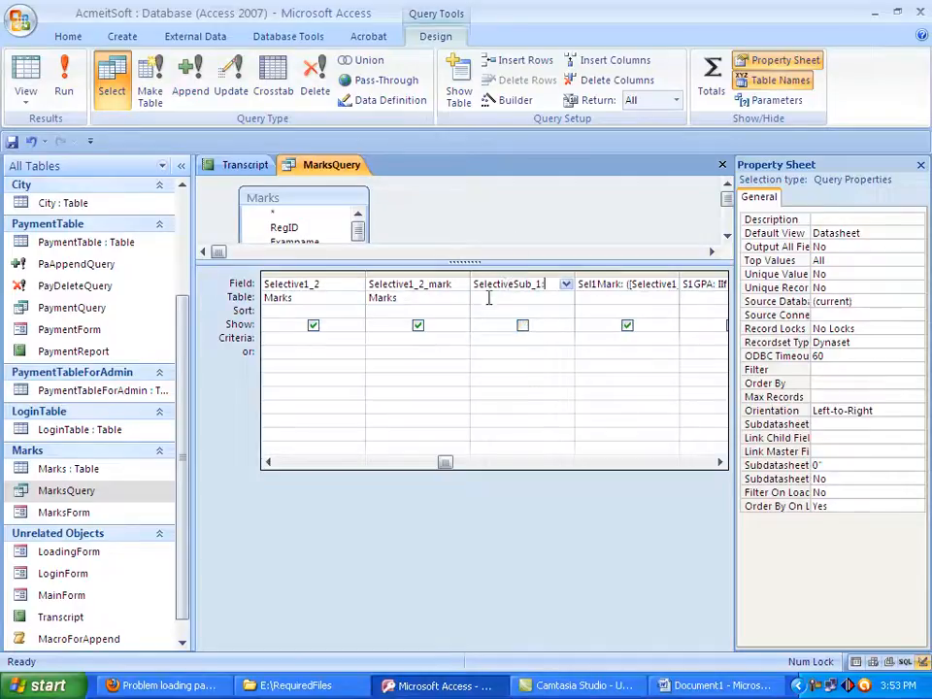
{"action": "left_click", "coordinate": [522, 331]}
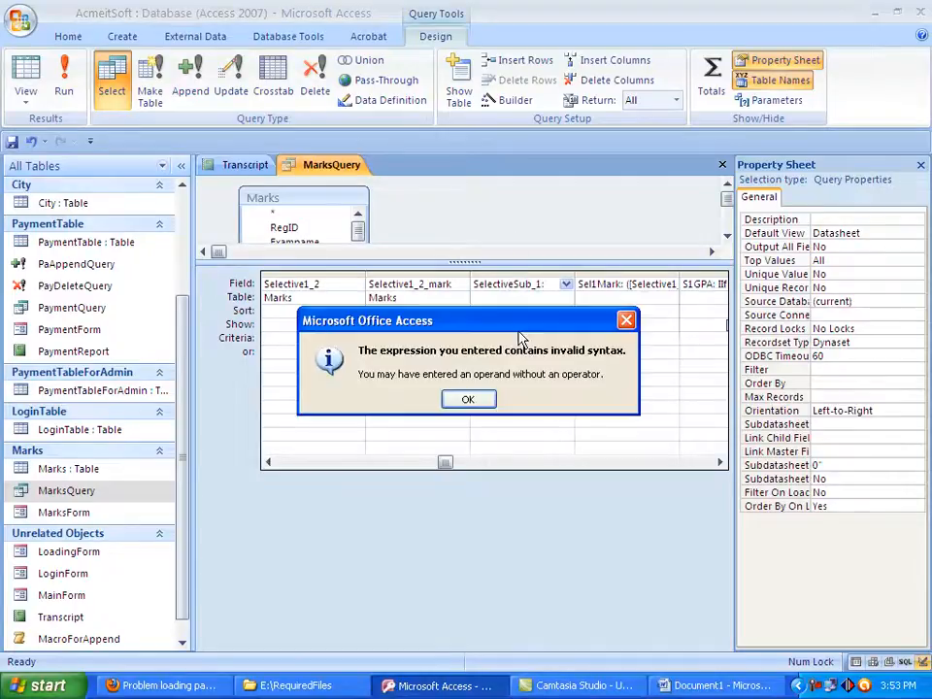
{"action": "left_click", "coordinate": [468, 400]}
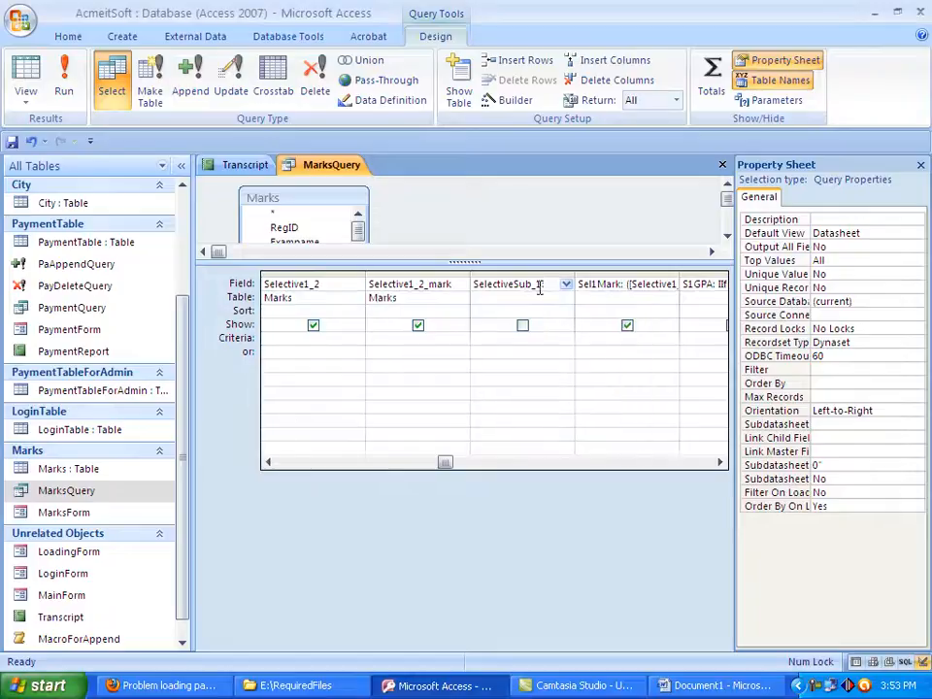
{"action": "type", "text": ":1"}
{"action": "left_click", "coordinate": [524, 327]}
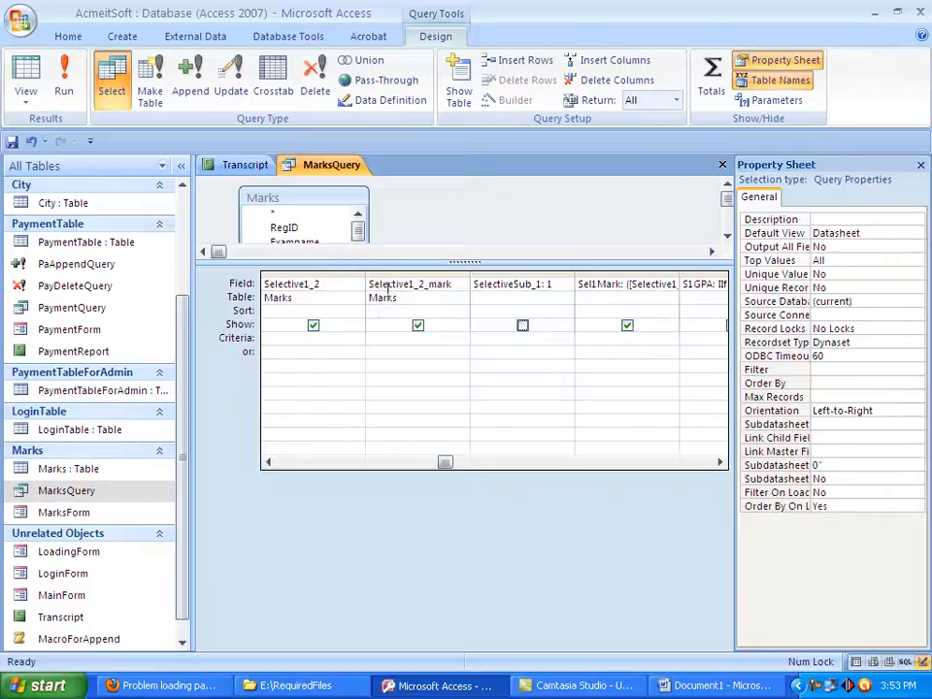
Copy the field name Selective1_1 from its column in the query grid
{"action": "left_click", "coordinate": [271, 463]}
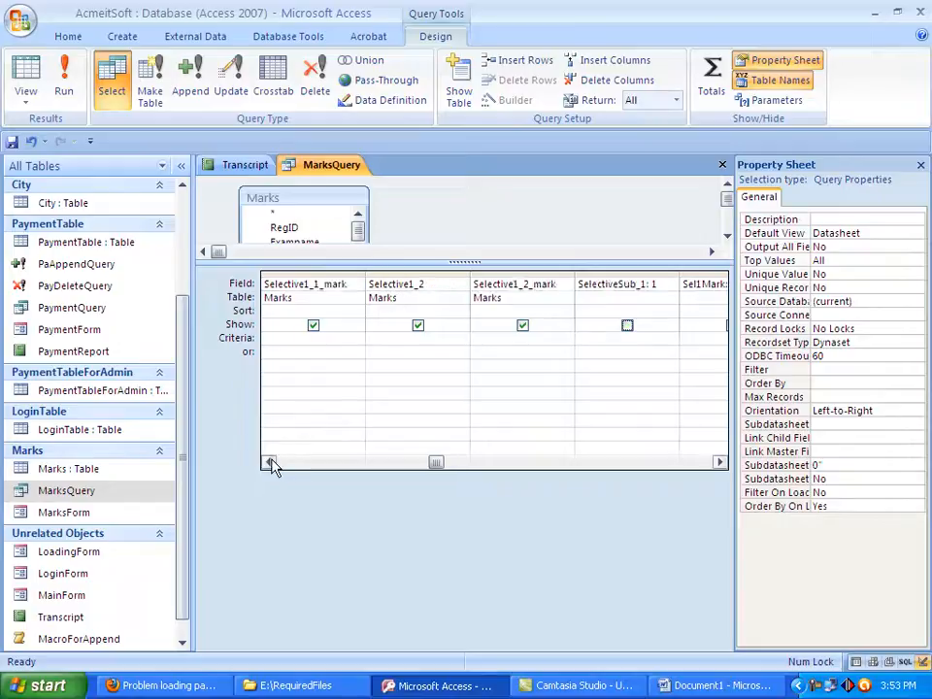
{"action": "left_click", "coordinate": [269, 463]}
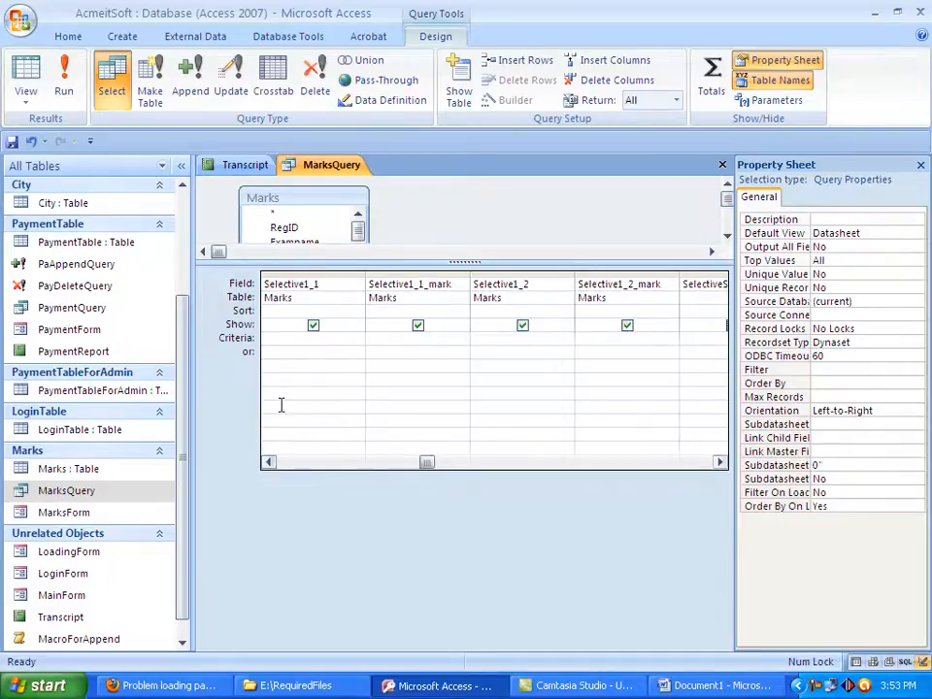
{"action": "left_click", "coordinate": [317, 285]}
{"action": "left_click_drag", "start_coordinate": [316, 284], "coordinate": [262, 276]}
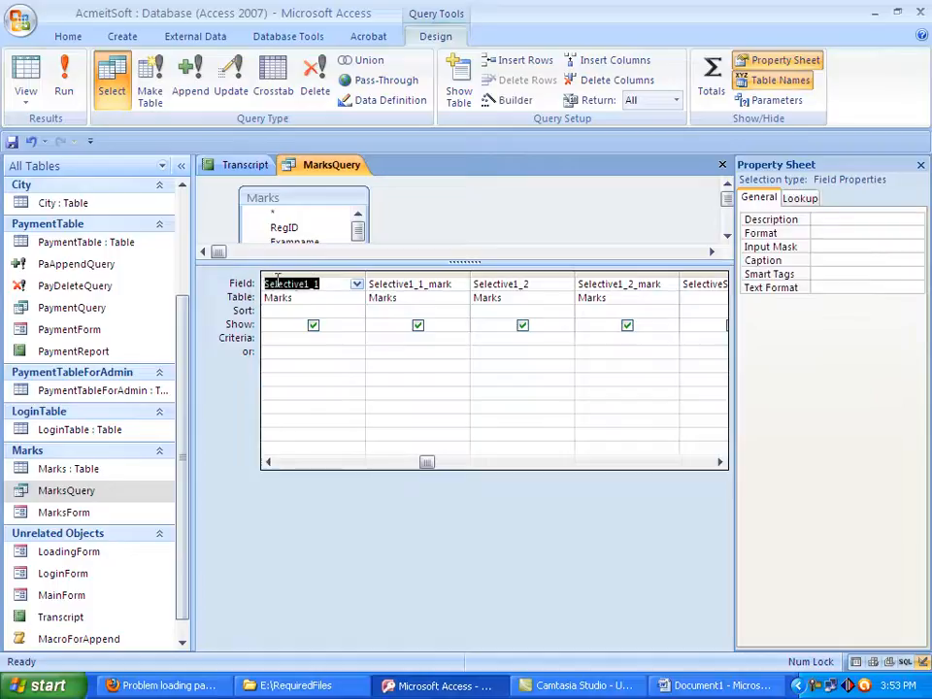
{"action": "right_click", "coordinate": [295, 286]}
{"action": "left_click", "coordinate": [330, 365]}
Replace SelectiveSub_1's placeholder 1 with an iif() expression containing the copied field reference [Selective1_1]
{"action": "key", "text": "Tab"}
{"action": "key", "text": "Tab"}
{"action": "key", "text": "Tab"}
{"action": "key", "text": "Tab"}
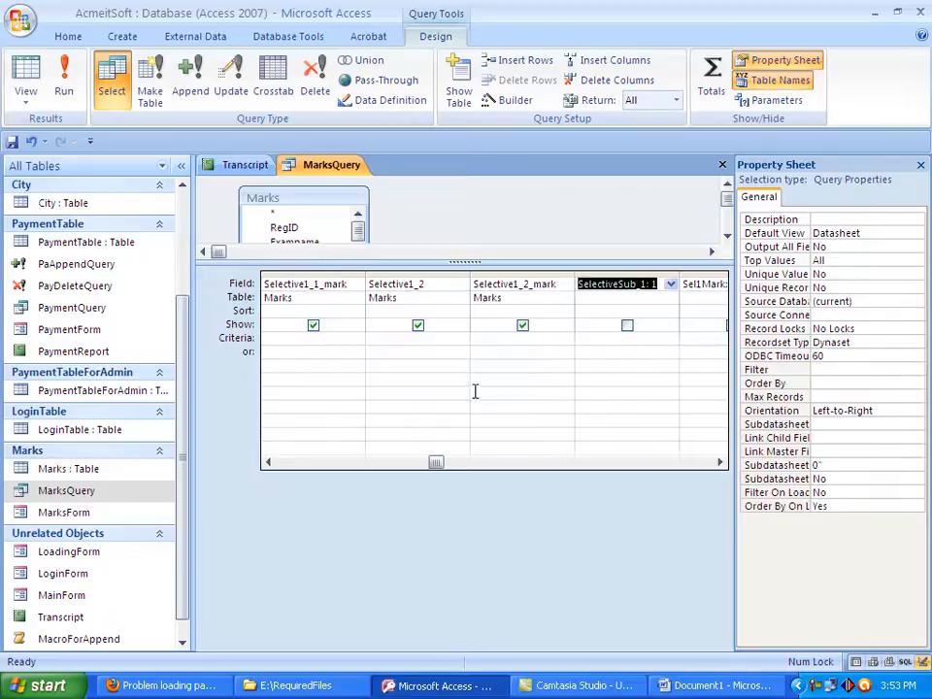
{"action": "double_click", "coordinate": [653, 283]}
{"action": "key", "text": "BackSpace"}
{"action": "type", "text": "iif()"}
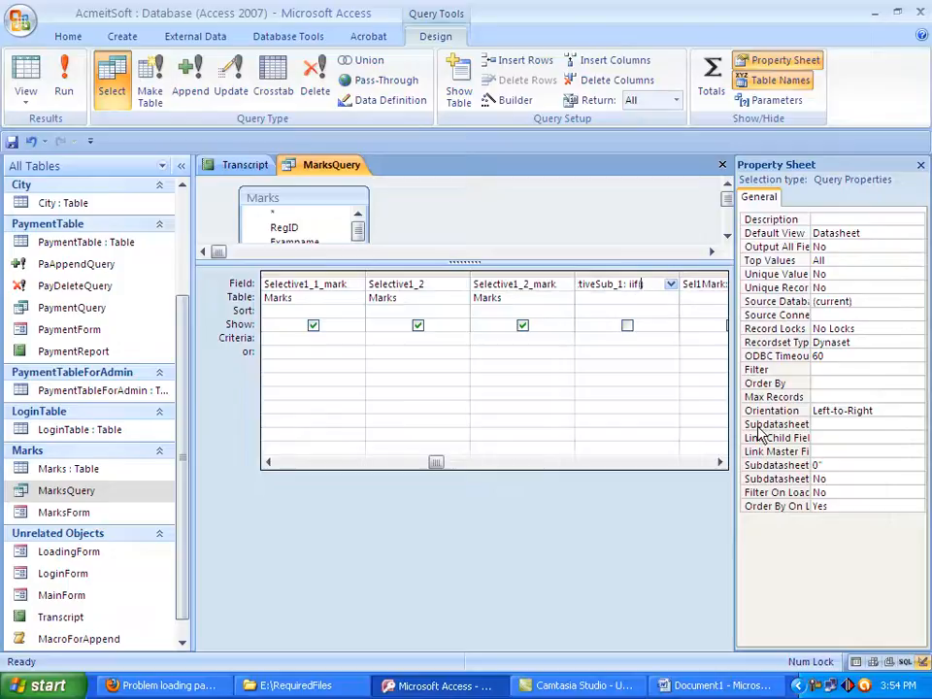
{"action": "type", "text": "[]"}
{"action": "key", "text": "ctrl+v"}
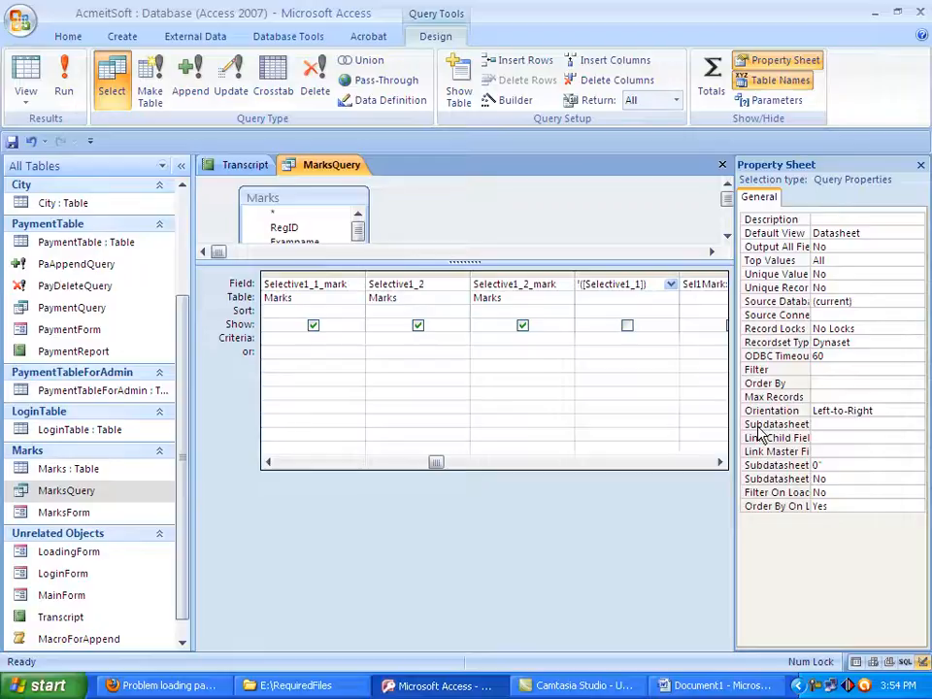
Compare [Selective1_1] with the quoted text "Physics 1st " inside the iif expression and try to commit the field
{"action": "type", "text": "=="}
{"action": "key", "text": "BackSpace"}
{"action": "type", "text": "\"\""}
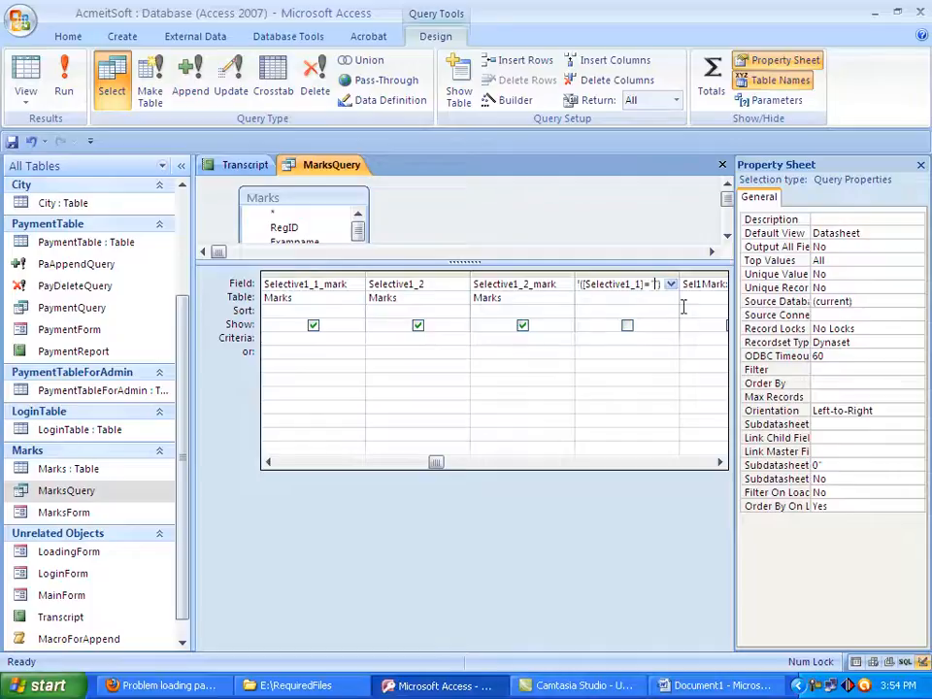
{"action": "type", "text": "Physic"}
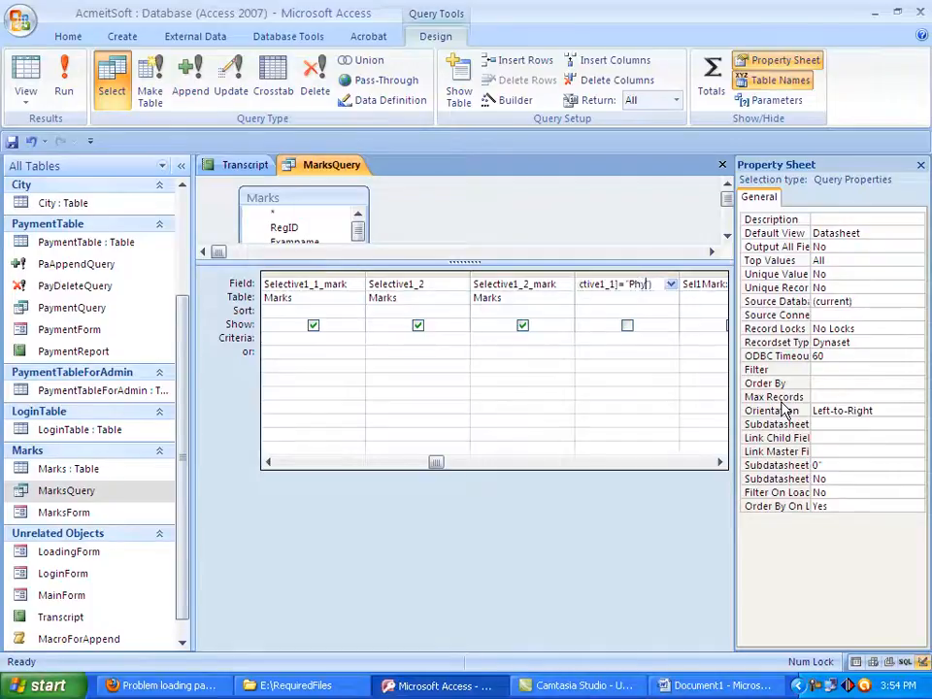
{"action": "type", "text": "s"}
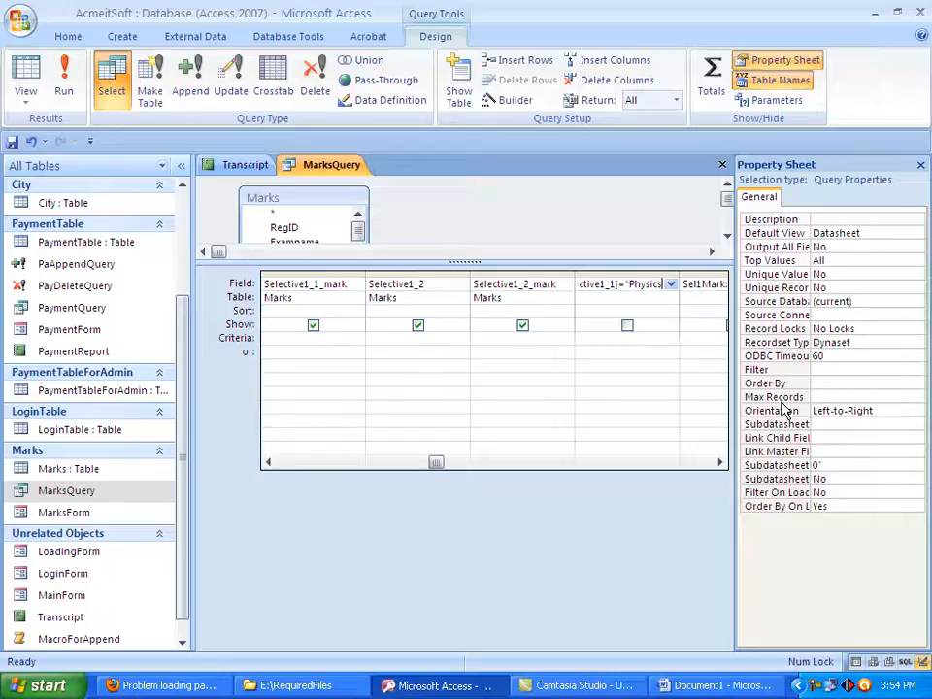
{"action": "type", "text": "\")"}
{"action": "type", "text": "1"}
{"action": "type", "text": "st"}
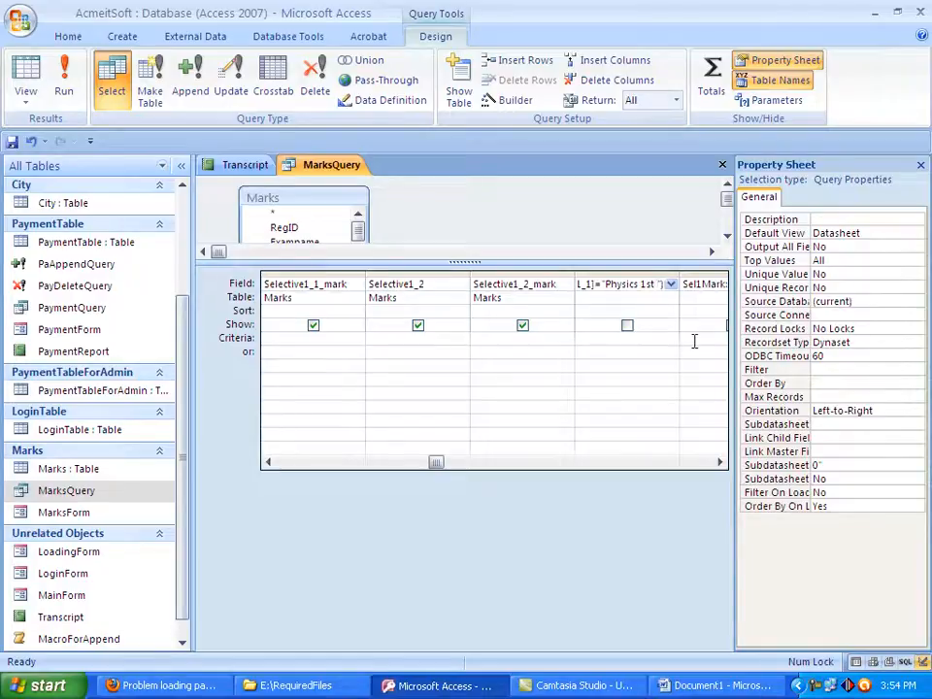
{"action": "left_click", "coordinate": [636, 304]}
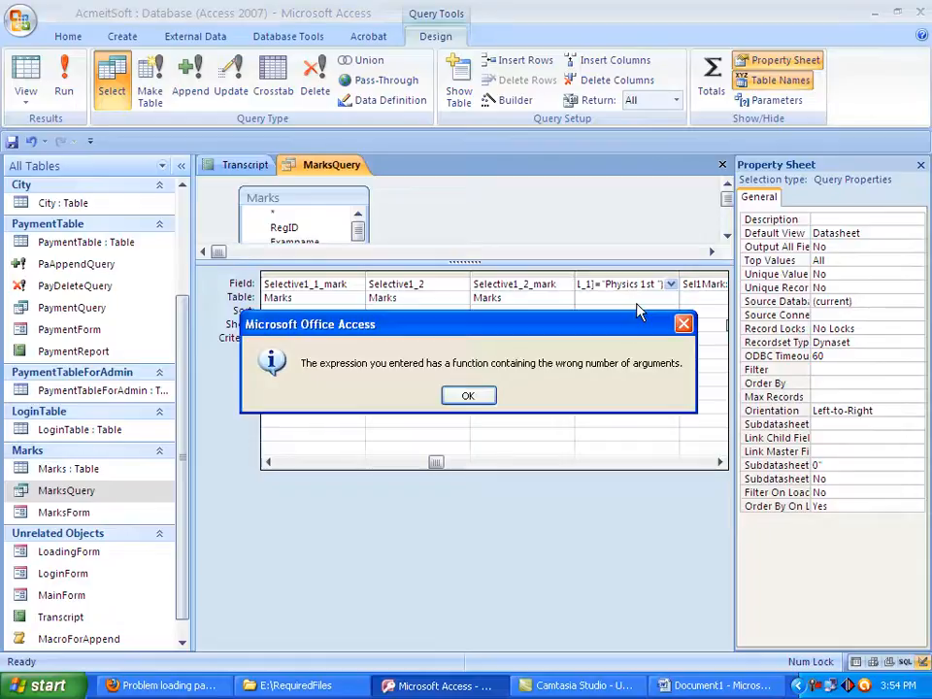
{"action": "left_click", "coordinate": [481, 398]}
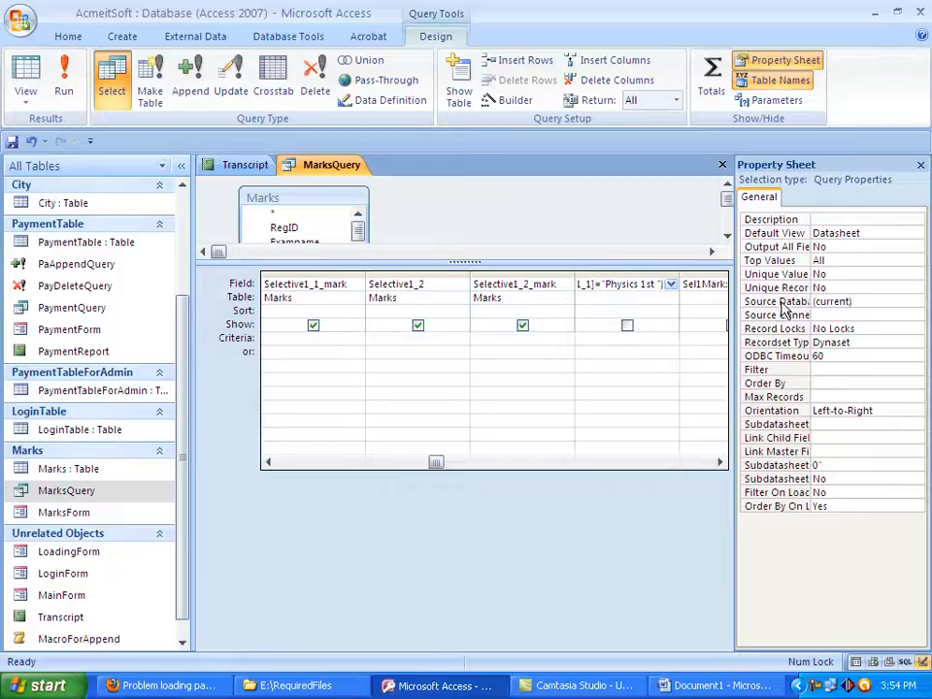
Remove the trailing space after 1st inside the quoted text of the SelectiveSub_1 expression
{"action": "key", "text": "Home"}
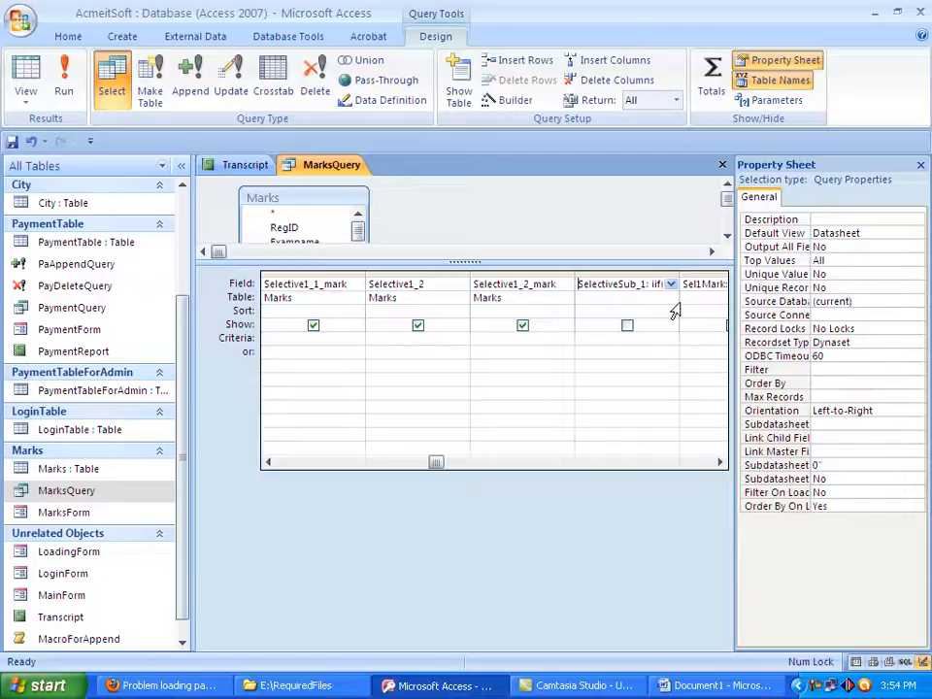
{"action": "key", "text": "Right"}
{"action": "key", "text": "Right"}
{"action": "key", "text": "Right"}
{"action": "key", "text": "Right"}
{"action": "key", "text": "Right"}
{"action": "key", "text": "Right"}
{"action": "key", "text": "Right"}
{"action": "key", "text": "Right"}
{"action": "key", "text": "Right"}
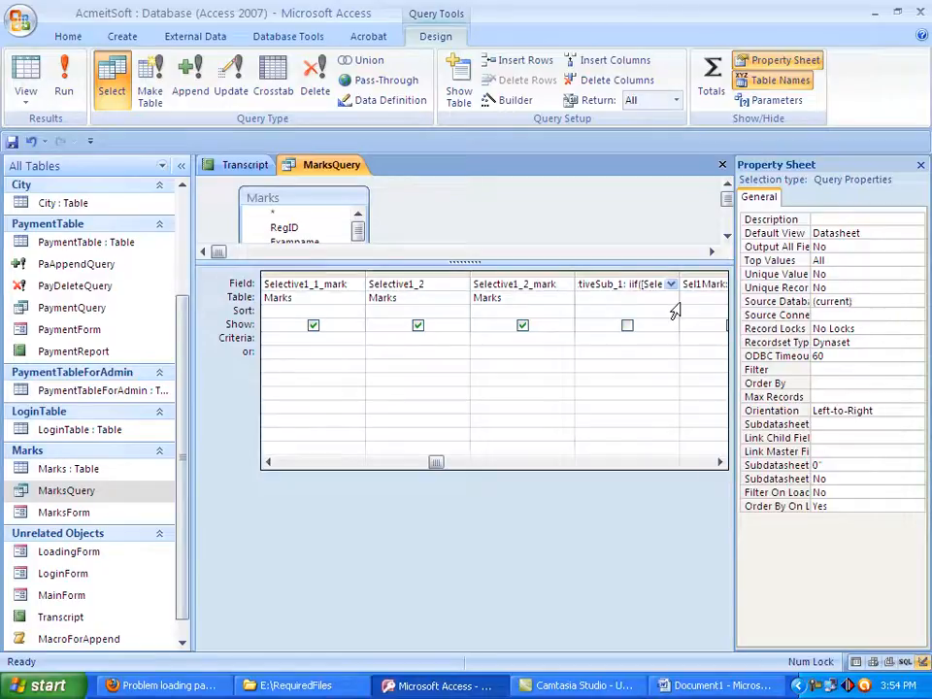
{"action": "key", "text": "Right"}
{"action": "key", "text": "Right"}
{"action": "key", "text": "Right"}
{"action": "key", "text": "Right"}
{"action": "key", "text": "Right"}
{"action": "key", "text": "Right"}
{"action": "key", "text": "Right"}
{"action": "key", "text": "Right"}
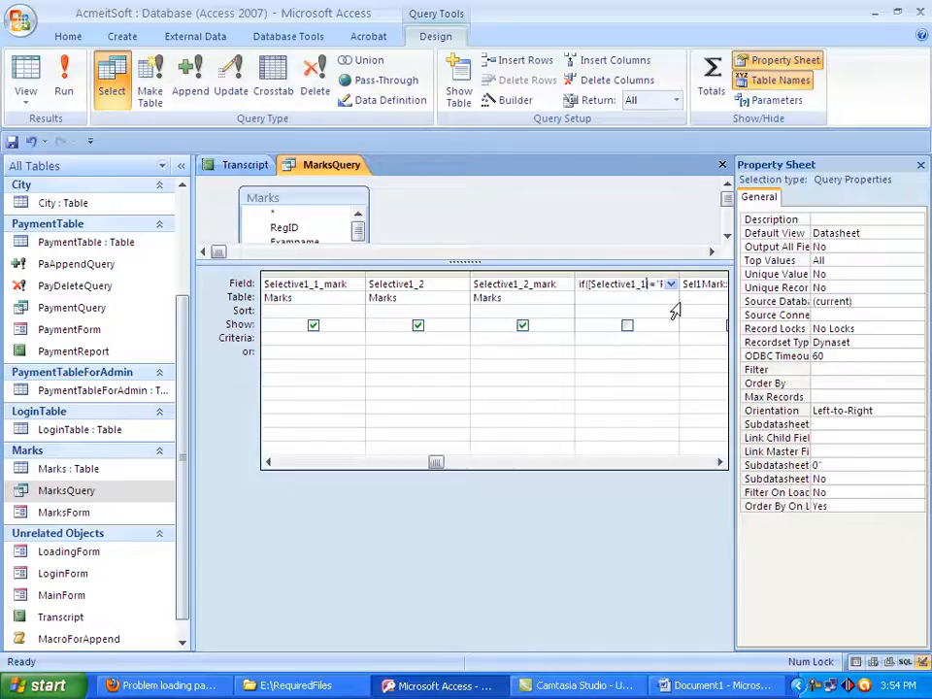
{"action": "key", "text": "Right"}
{"action": "key", "text": "Right"}
{"action": "key", "text": "Right"}
{"action": "key", "text": "Right"}
{"action": "key", "text": "Right"}
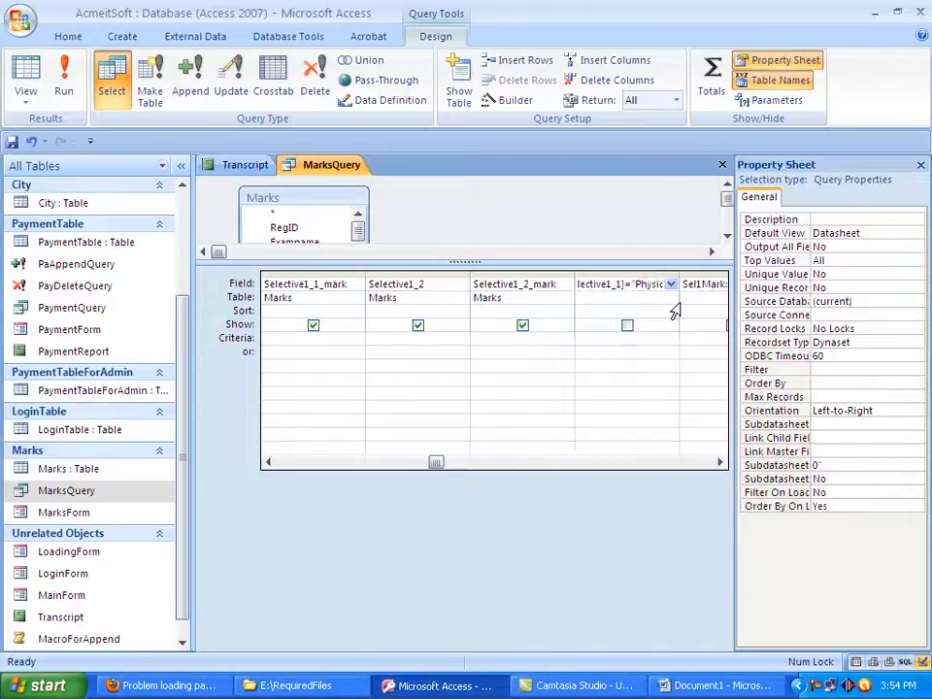
{"action": "key", "text": "Right"}
{"action": "key", "text": "Right"}
{"action": "key", "text": "Right"}
{"action": "key", "text": "Right"}
{"action": "key", "text": "Right"}
{"action": "key", "text": "Right"}
{"action": "key", "text": "Right"}
{"action": "key", "text": "Right"}
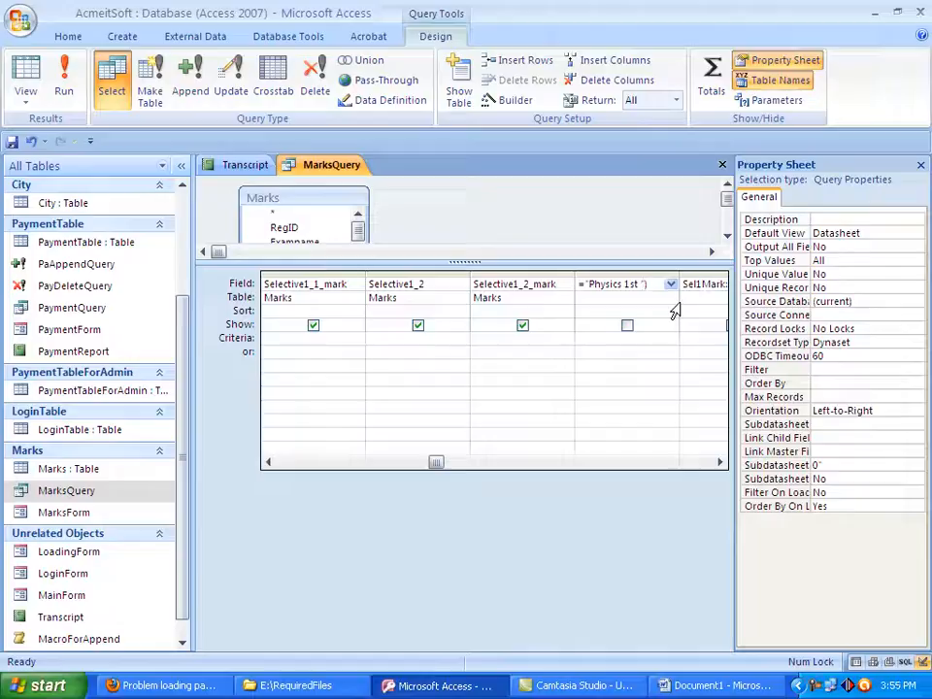
{"action": "key", "text": "BackSpace"}
Complete the SelectiveSub_1 iif expression with "Physics" as the true result and "Other" as the false result
{"action": "key", "text": "Right"}
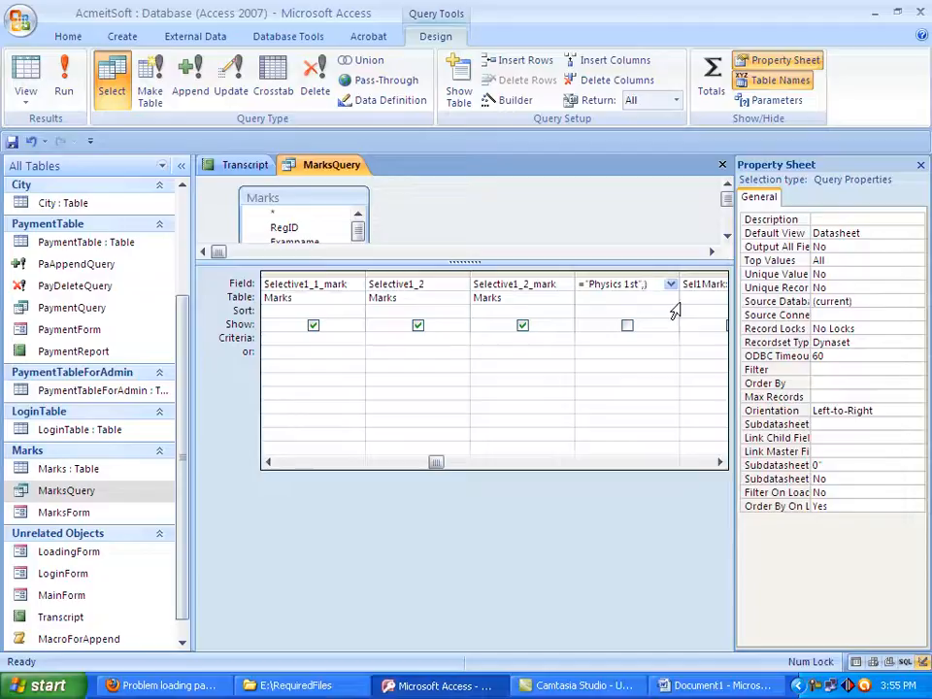
{"action": "type", "text": ",\"\""}
{"action": "type", "text": "Ph"}
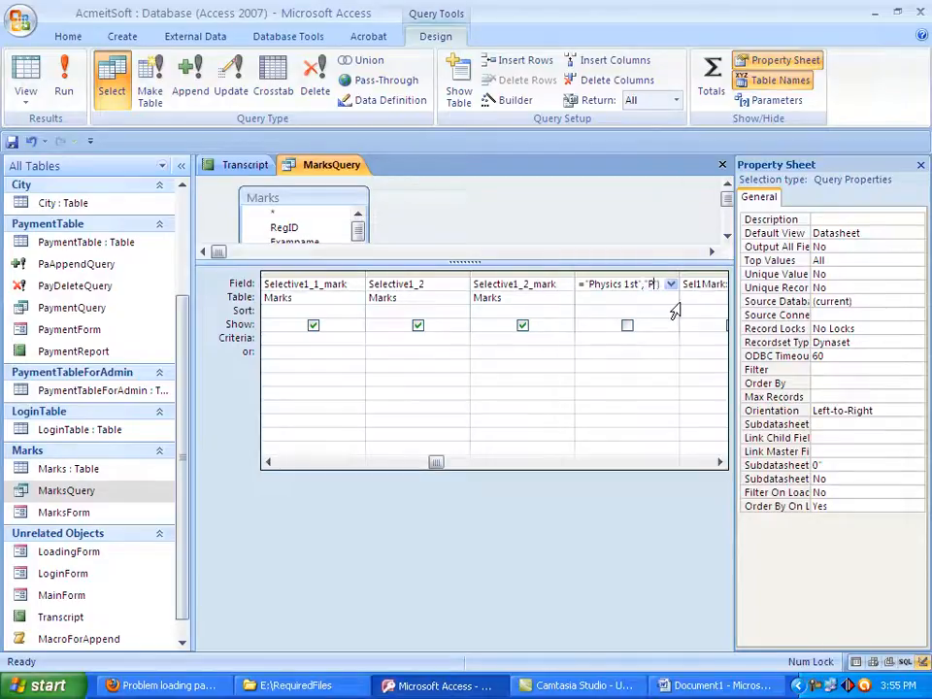
{"action": "type", "text": "ys"}
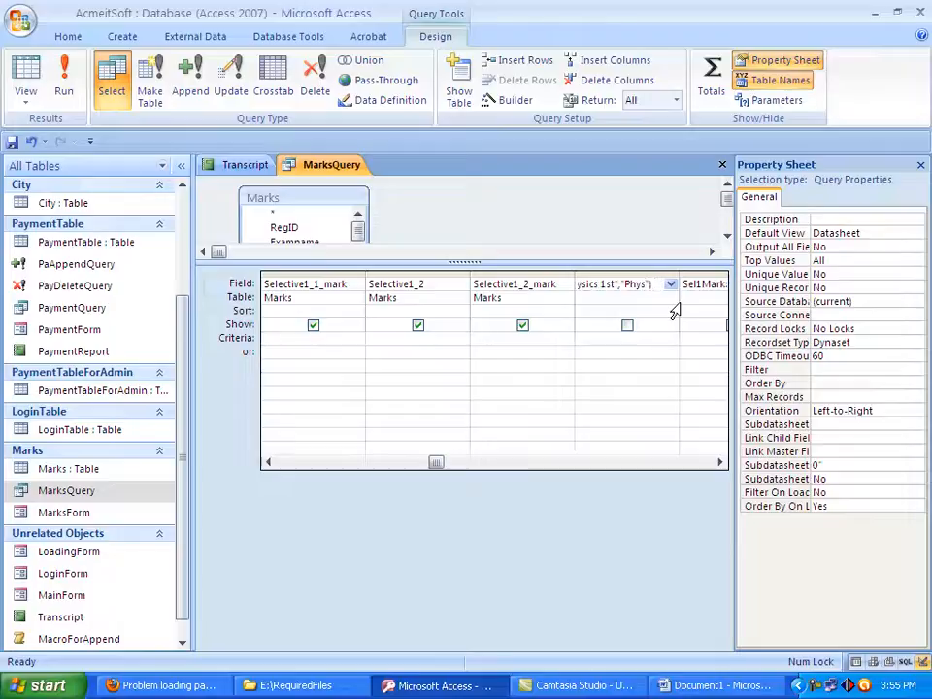
{"action": "type", "text": "ics"}
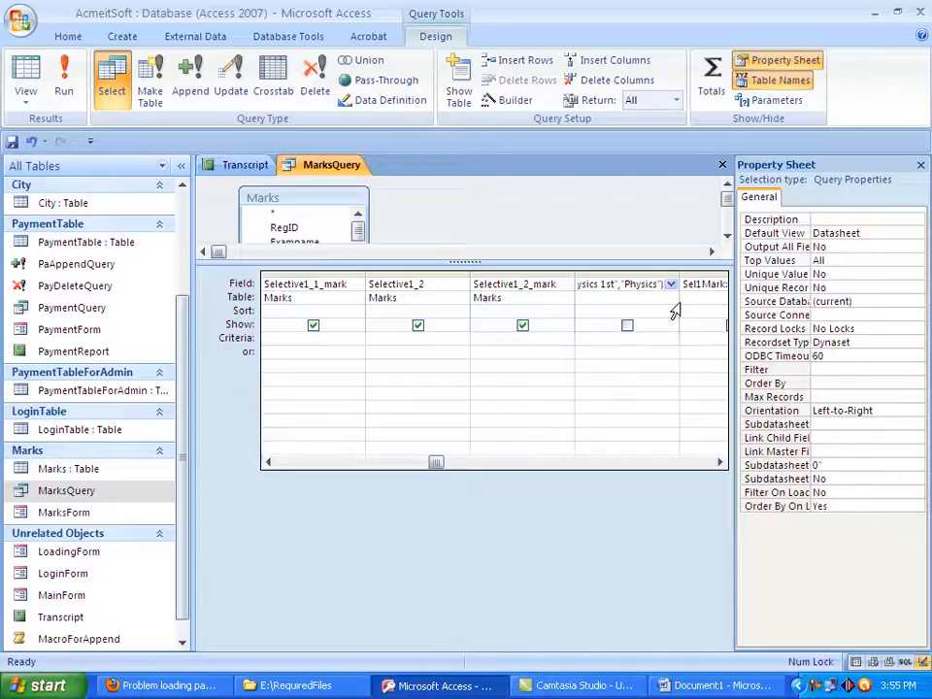
{"action": "type", "text": "\","}
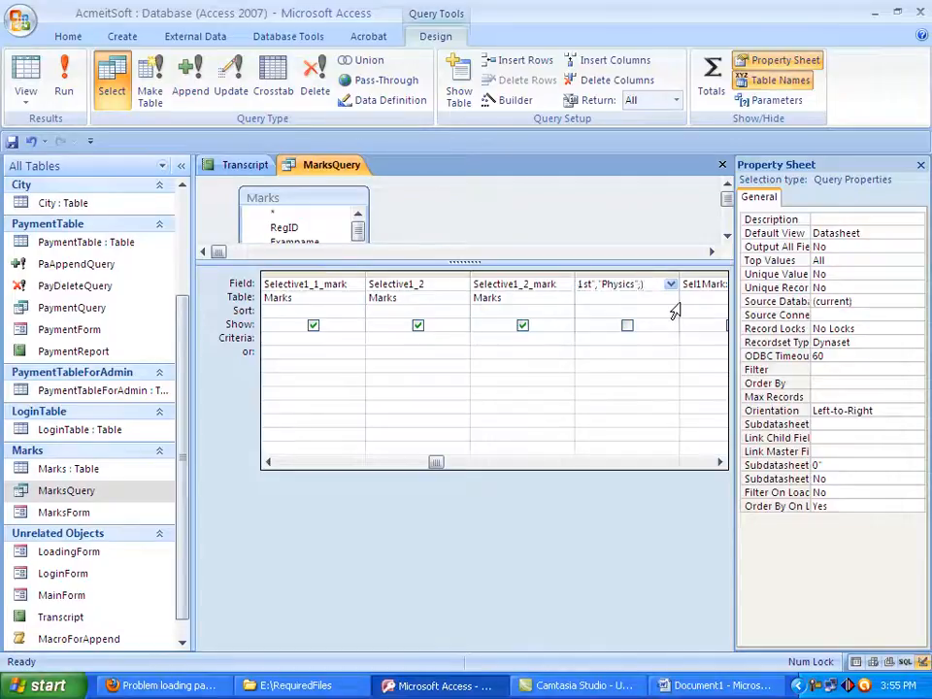
{"action": "type", "text": "\""}
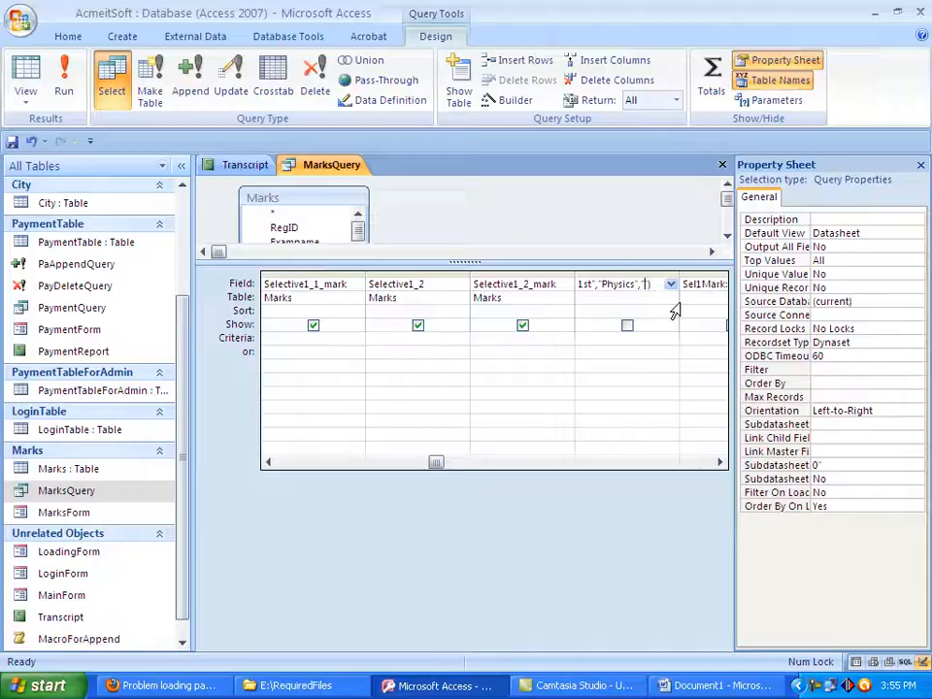
{"action": "type", "text": "Other"}
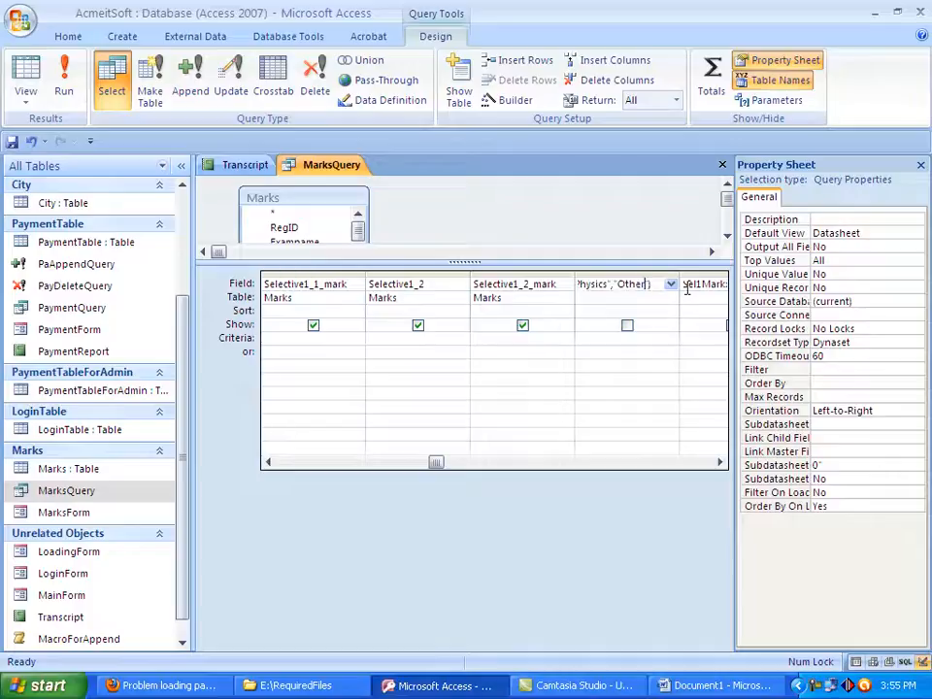
Include the SelectiveSub_1 field in the query output and save MarksQuery
{"action": "left_click", "coordinate": [629, 327]}
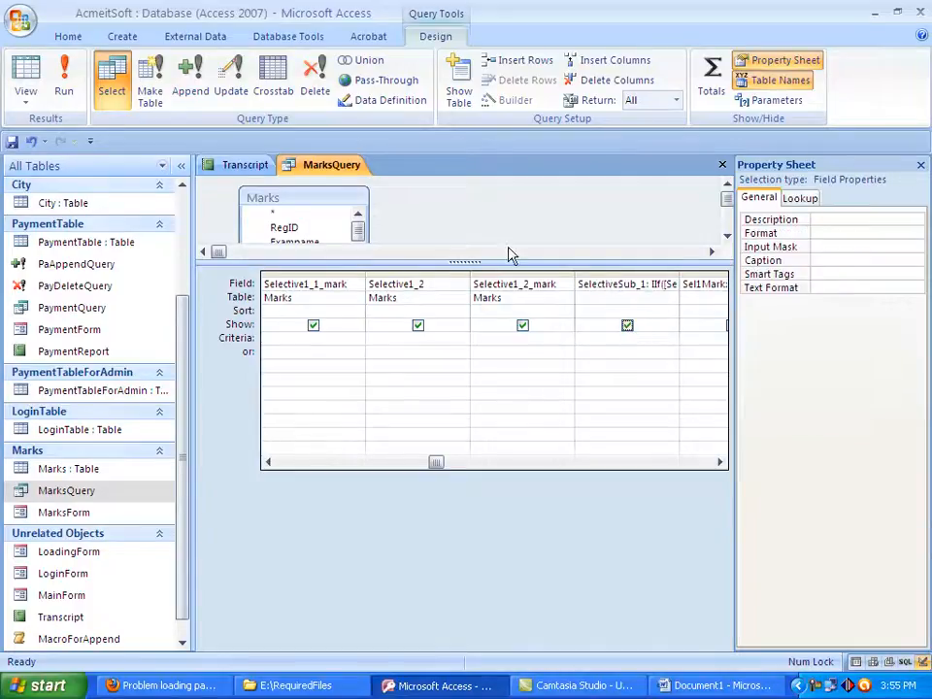
{"action": "left_click", "coordinate": [10, 143]}
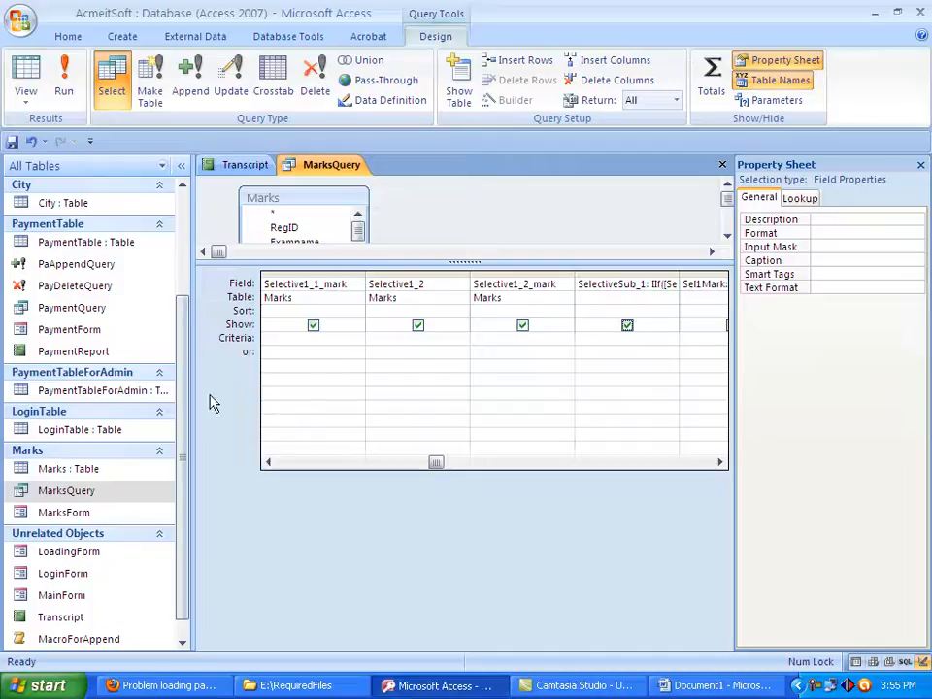
Open the Marks table and widen its Selective1_1 column to show the full subject names
{"action": "left_click", "coordinate": [83, 514]}
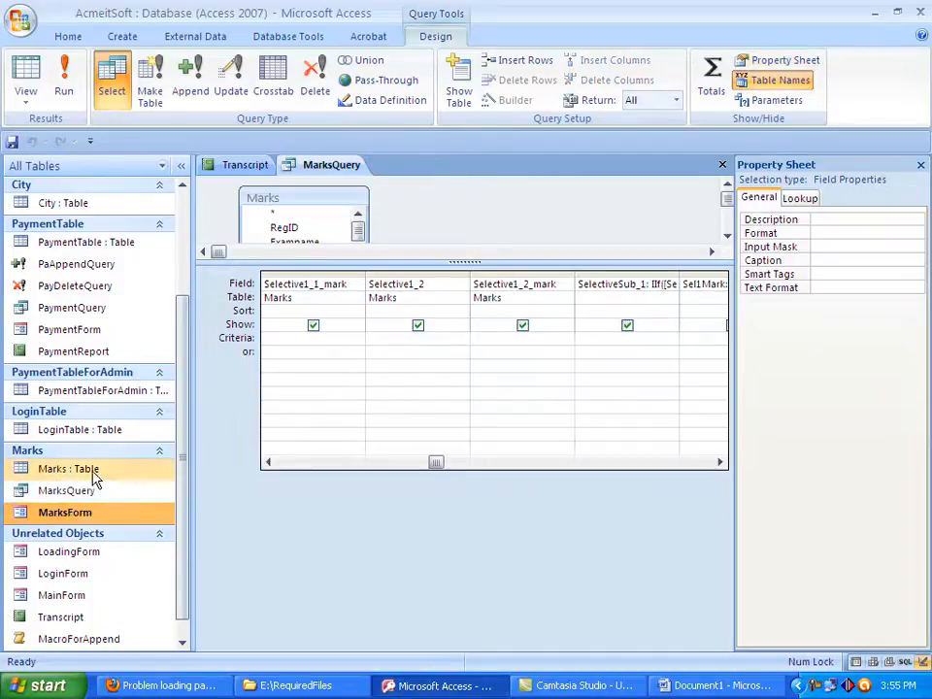
{"action": "double_click", "coordinate": [87, 470]}
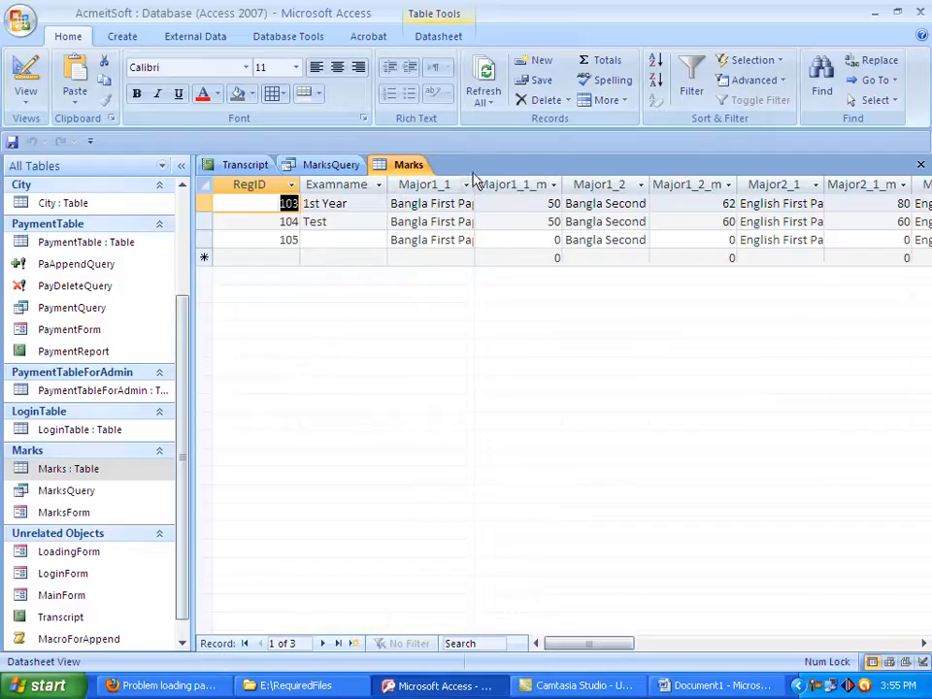
{"action": "left_click_drag", "start_coordinate": [476, 185], "coordinate": [586, 179]}
{"action": "left_click_drag", "start_coordinate": [597, 643], "coordinate": [693, 636]}
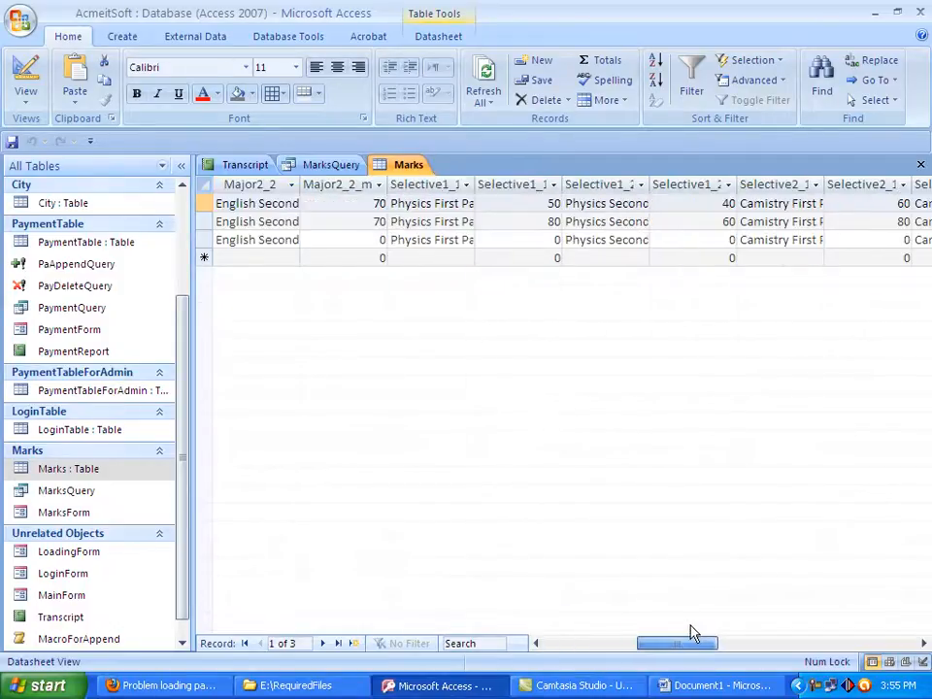
{"action": "left_click_drag", "start_coordinate": [475, 177], "coordinate": [558, 185]}
Copy the text Physics First Paper from the first record's Selective1_1 field and return to the MarksQuery design
{"action": "left_click", "coordinate": [495, 203]}
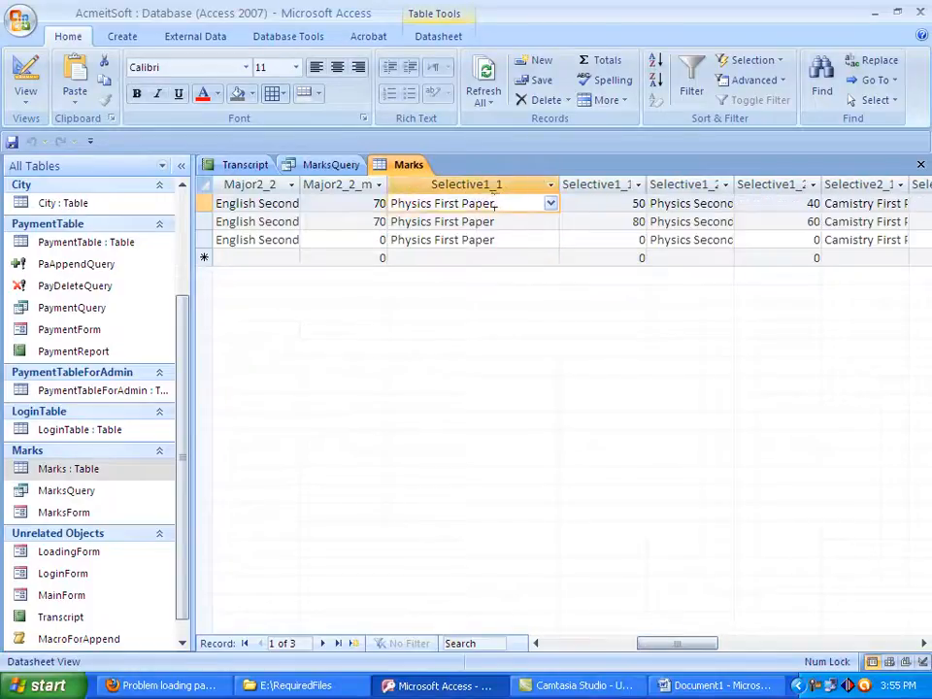
{"action": "left_click_drag", "start_coordinate": [495, 203], "coordinate": [390, 203]}
{"action": "right_click", "coordinate": [429, 203]}
{"action": "left_click", "coordinate": [452, 237]}
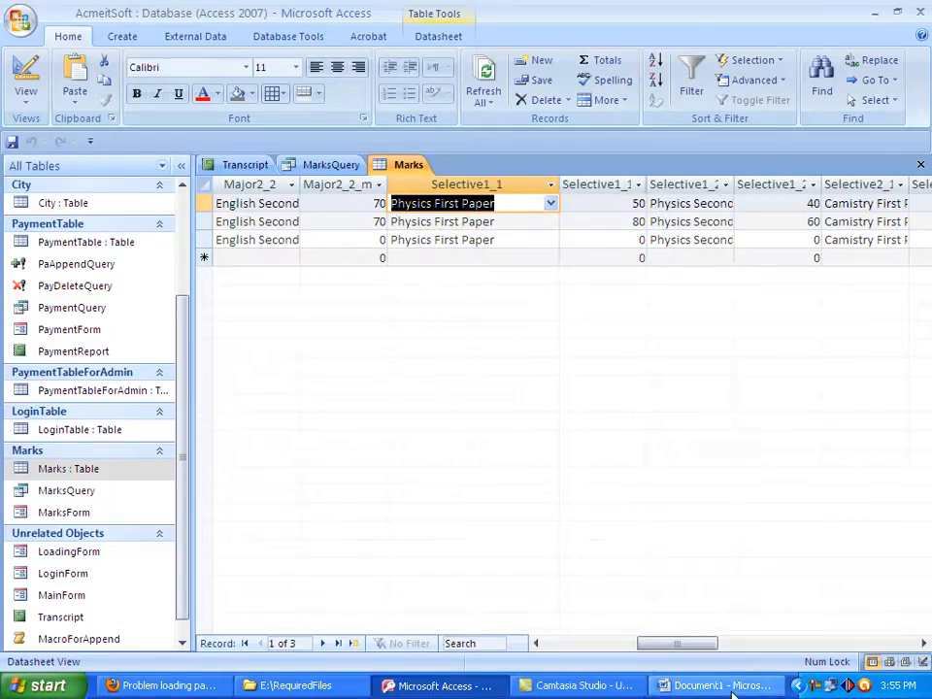
{"action": "left_click", "coordinate": [685, 688]}
{"action": "left_click", "coordinate": [434, 686]}
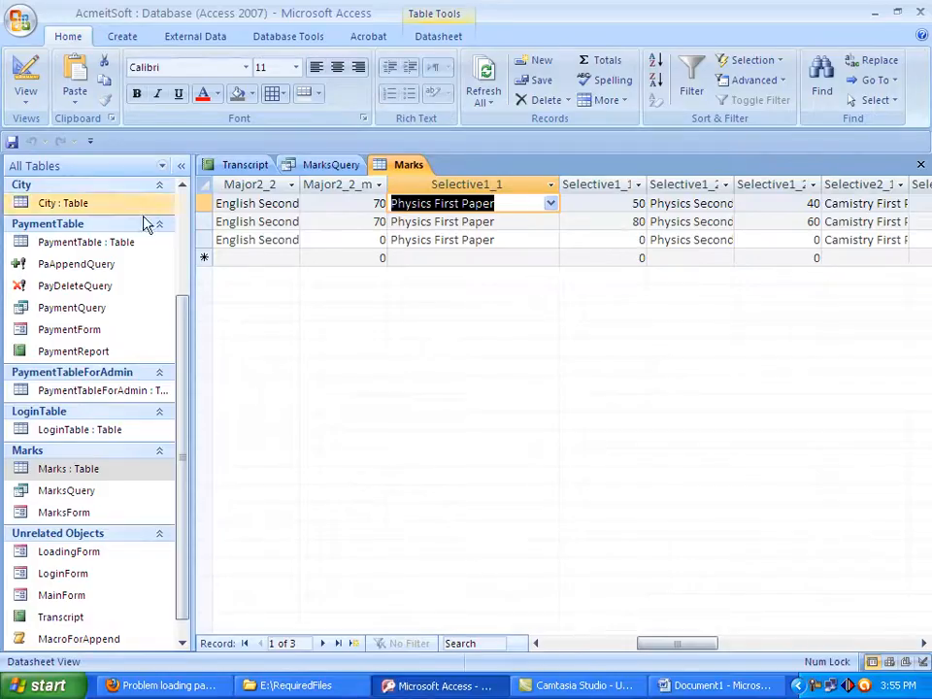
{"action": "left_click", "coordinate": [326, 169]}
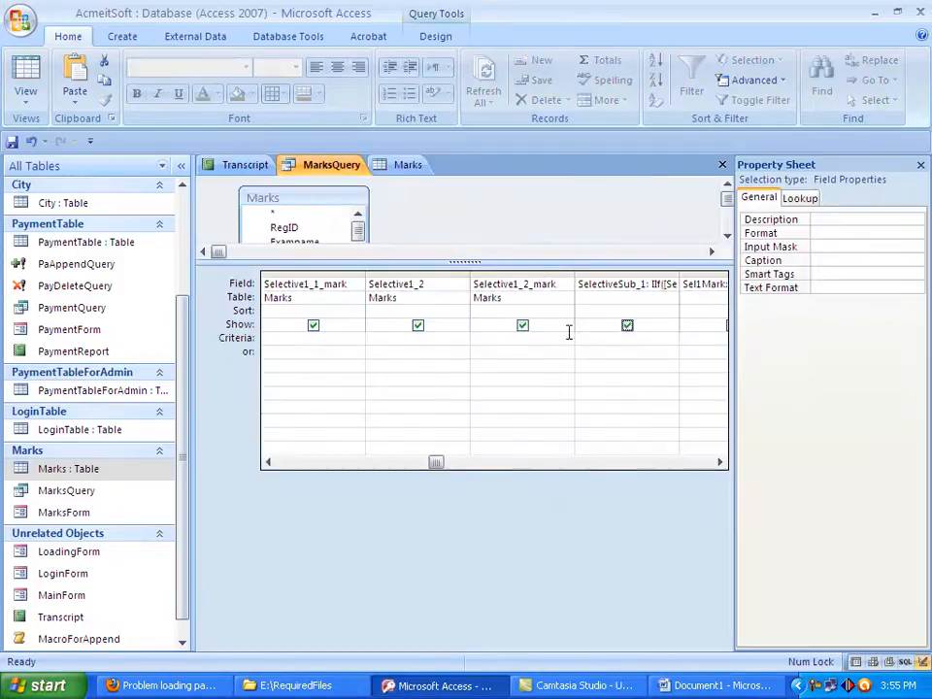
Try to erase Physics 1st from the SelectiveSub_1 expression and paste the copied subject name in its place
{"action": "left_click", "coordinate": [670, 283]}
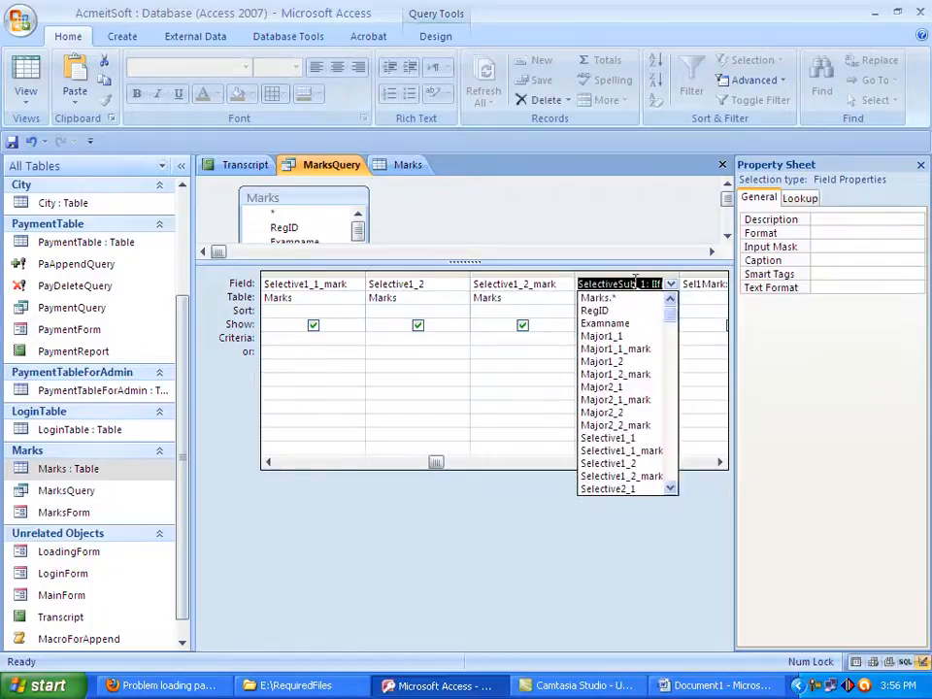
{"action": "key", "text": "Right"}
{"action": "key", "text": "Right"}
{"action": "key", "text": "Right"}
{"action": "key", "text": "Right"}
{"action": "key", "text": "Right"}
{"action": "key", "text": "Right"}
{"action": "key", "text": "Right"}
{"action": "key", "text": "Right"}
{"action": "key", "text": "Right"}
{"action": "key", "text": "Right"}
{"action": "key", "text": "Right"}
{"action": "key", "text": "Right"}
{"action": "key", "text": "Right"}
{"action": "key", "text": "Right"}
{"action": "key", "text": "Right"}
{"action": "key", "text": "Right"}
{"action": "key", "text": "Right"}
{"action": "key", "text": "Right"}
{"action": "key", "text": "Right"}
{"action": "key", "text": "Right"}
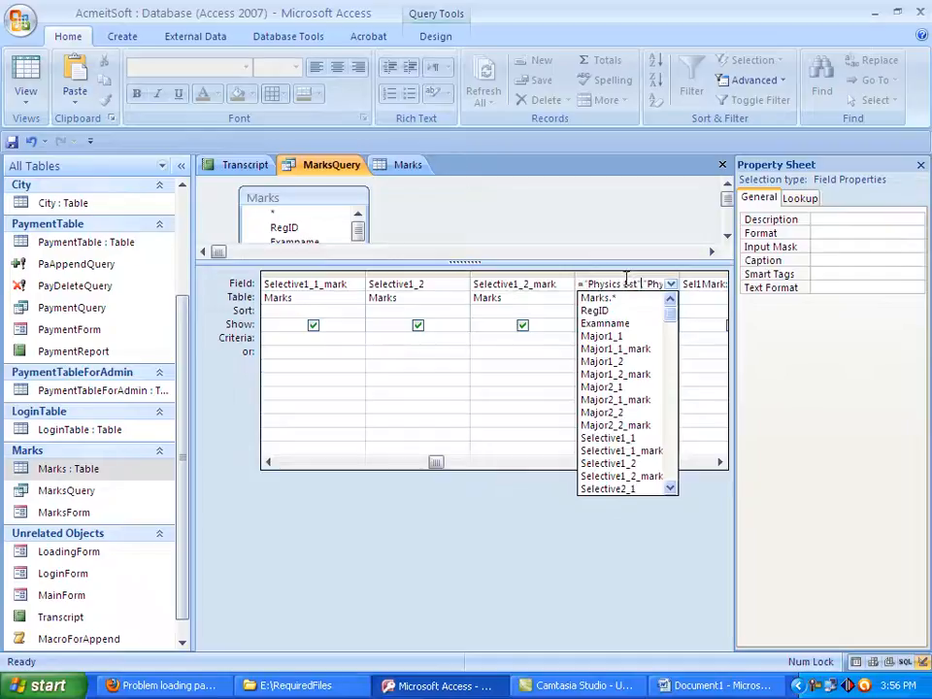
{"action": "double_click", "coordinate": [649, 284]}
{"action": "key", "text": "Left"}
{"action": "key", "text": "Left"}
{"action": "key", "text": "Left"}
{"action": "key", "text": "Left"}
{"action": "key", "text": "Left"}
{"action": "key", "text": "Left"}
{"action": "key", "text": "Left"}
{"action": "key", "text": "Left"}
{"action": "key", "text": "Left"}
{"action": "key", "text": "Left"}
{"action": "key", "text": "Left"}
{"action": "key", "text": "Left"}
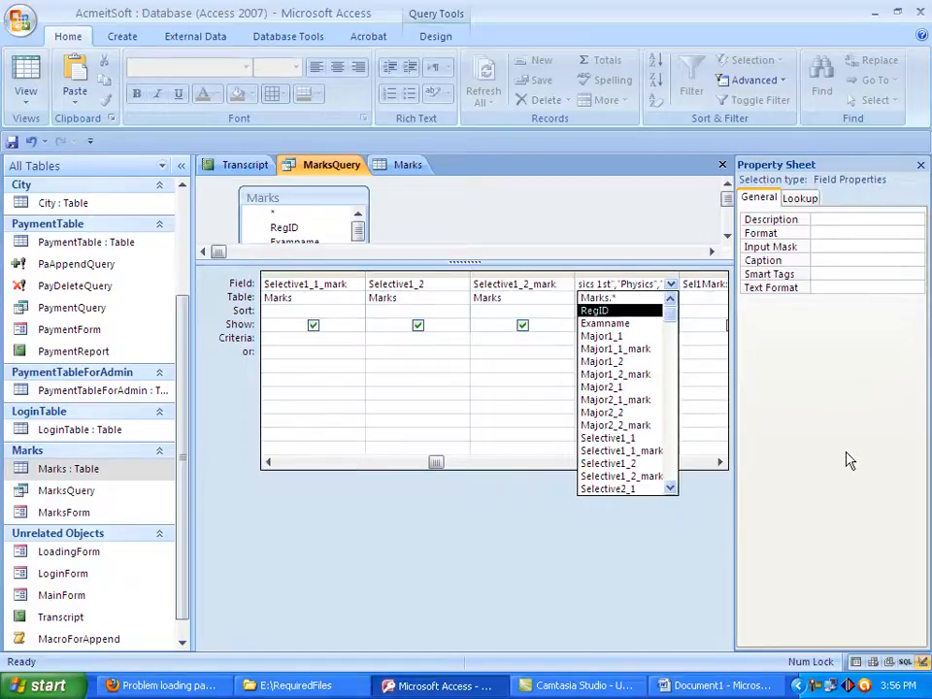
{"action": "key", "text": "BackSpace"}
{"action": "key", "text": "BackSpace"}
{"action": "key", "text": "BackSpace"}
{"action": "key", "text": "BackSpace"}
{"action": "key", "text": "BackSpace"}
{"action": "key", "text": "BackSpace"}
{"action": "key", "text": "BackSpace"}
{"action": "key", "text": "BackSpace"}
{"action": "key", "text": "BackSpace"}
{"action": "key", "text": "BackSpace"}
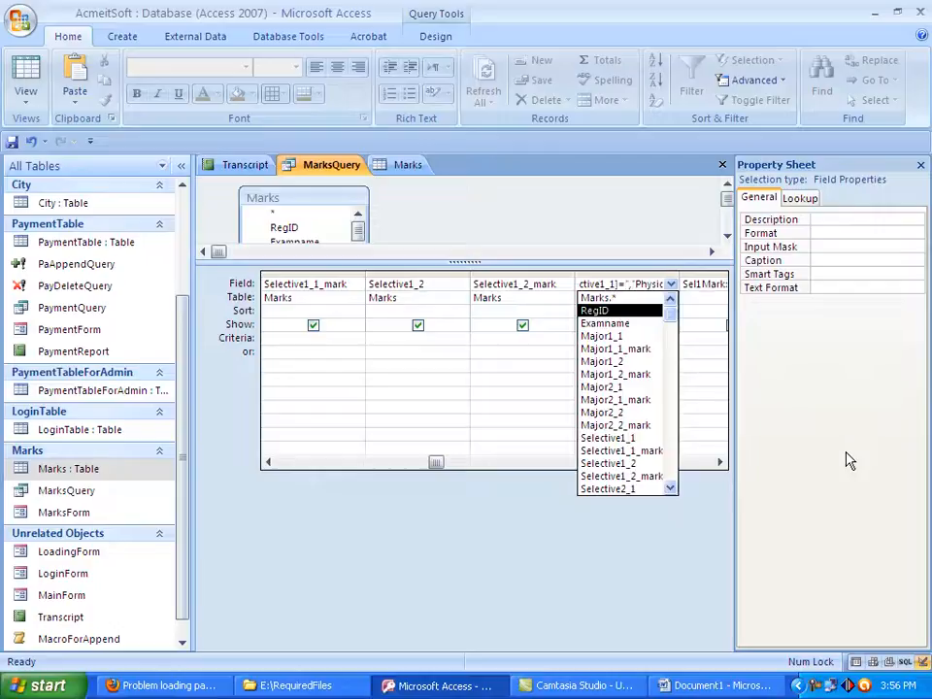
{"action": "key", "text": "ctrl+v"}
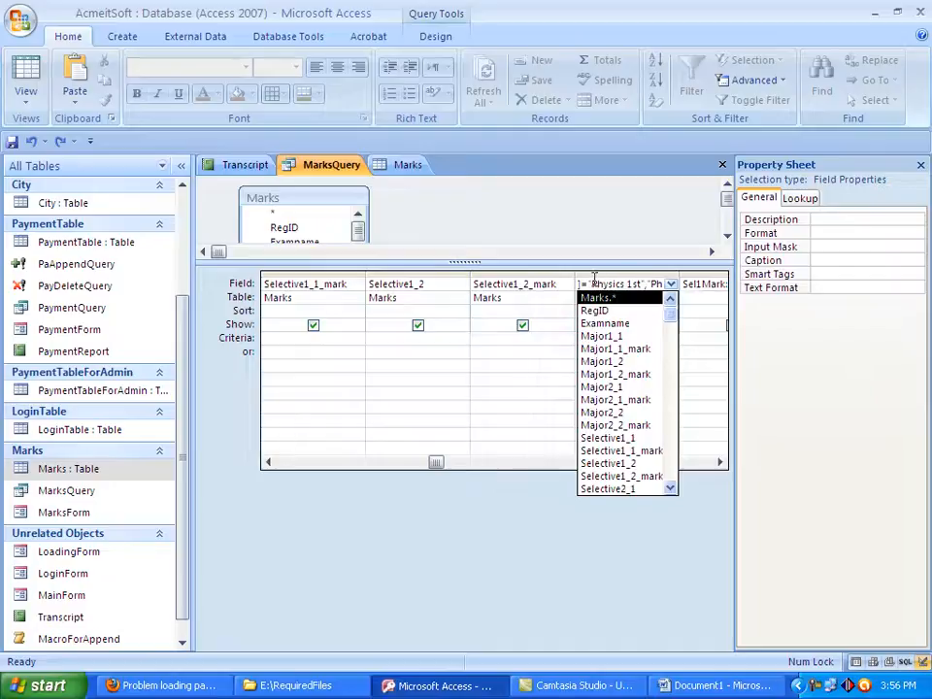
Replace Physics 1st inside the quotes of the SelectiveSub_1 expression with the copied Physics First Paper and commit the field
{"action": "left_click_drag", "start_coordinate": [593, 282], "coordinate": [642, 283]}
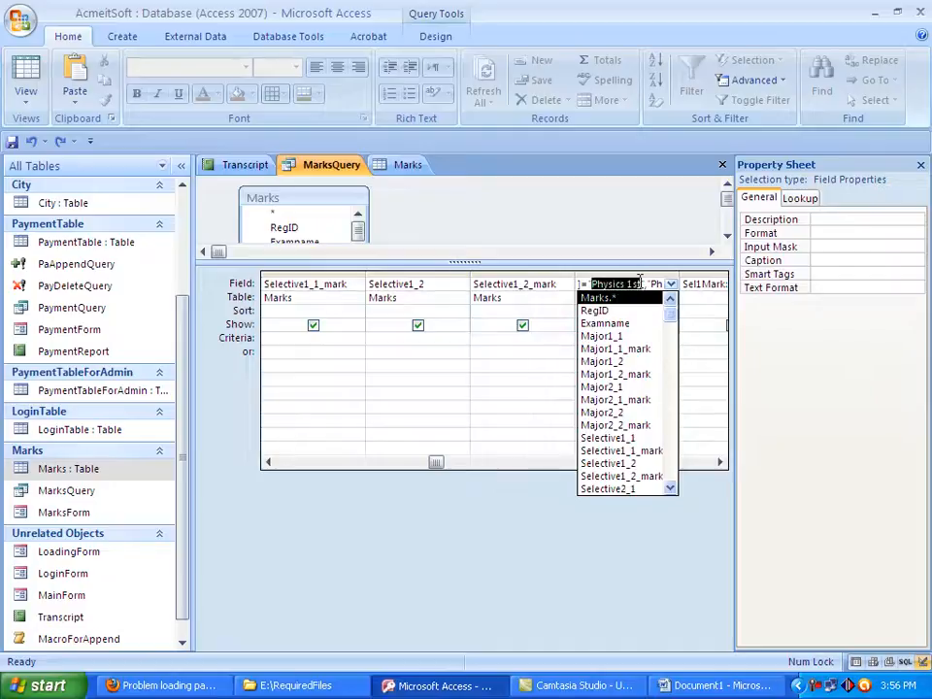
{"action": "key", "text": "ctrl+v"}
{"action": "left_click", "coordinate": [733, 480]}
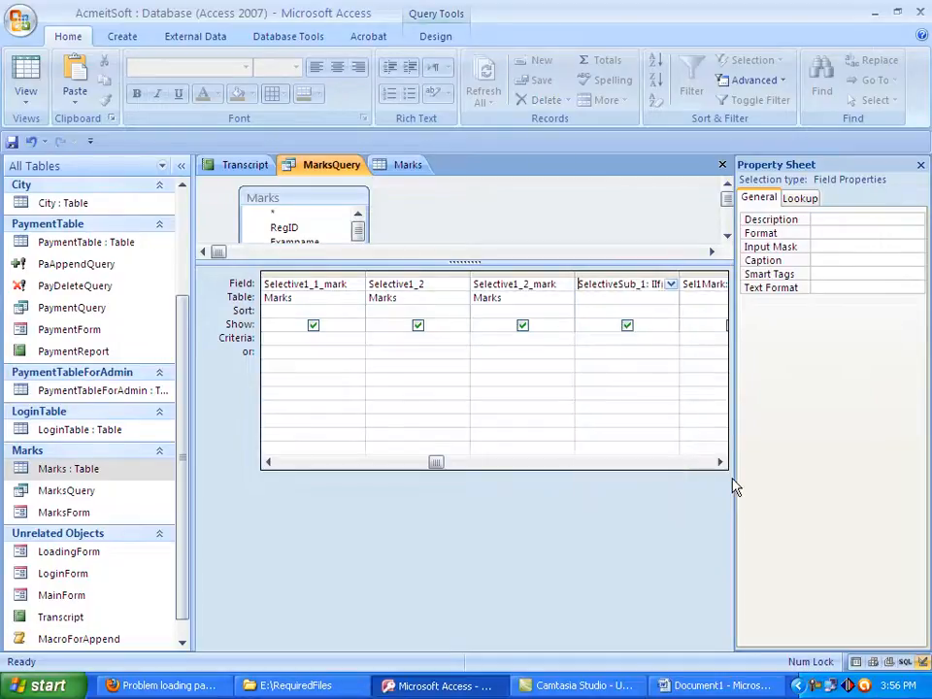
Display the results of MarksQuery in Datasheet View, answering its parameter prompt
{"action": "left_click", "coordinate": [21, 101]}
{"action": "left_click", "coordinate": [32, 126]}
{"action": "type", "text": "103"}
{"action": "key", "text": "Return"}
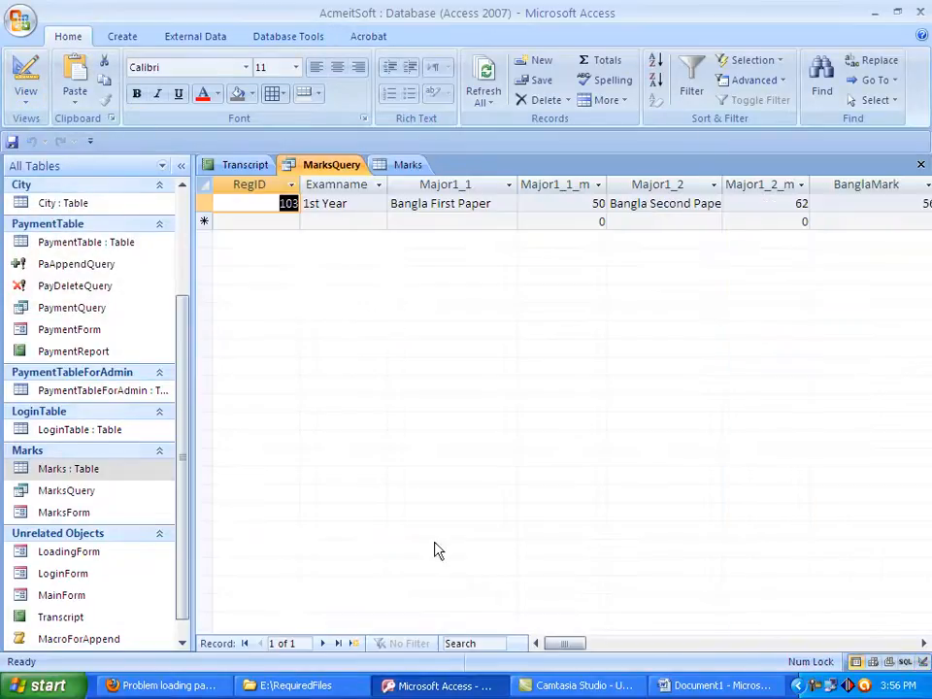
Check the SelectiveSub_1 value in the query results and widen its column slightly
{"action": "left_click_drag", "start_coordinate": [562, 645], "coordinate": [637, 645]}
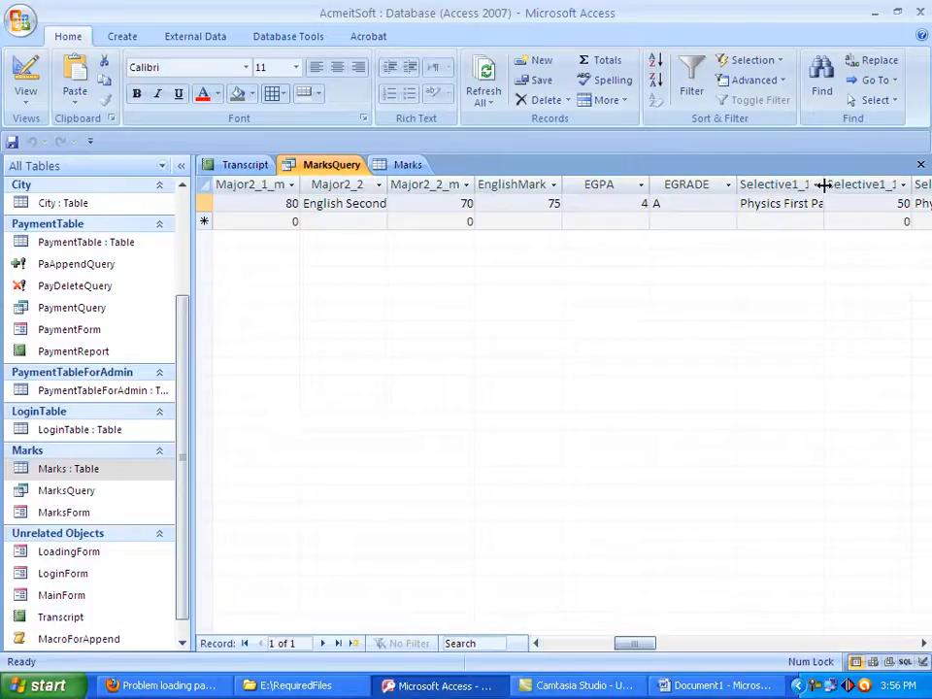
{"action": "left_click", "coordinate": [924, 644]}
{"action": "left_click", "coordinate": [924, 644]}
{"action": "left_click", "coordinate": [923, 644]}
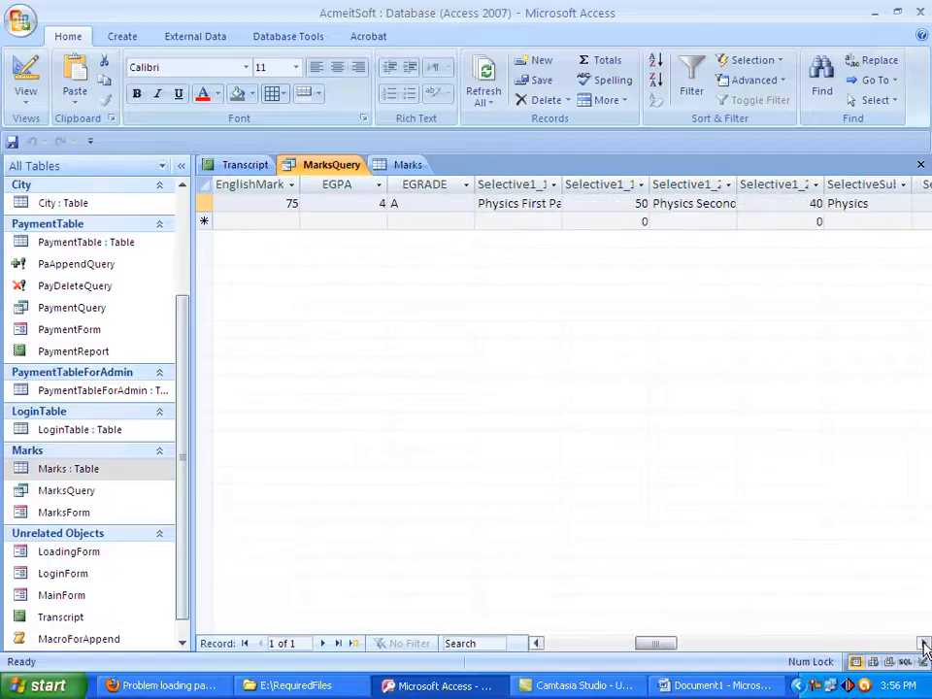
{"action": "left_click", "coordinate": [923, 644]}
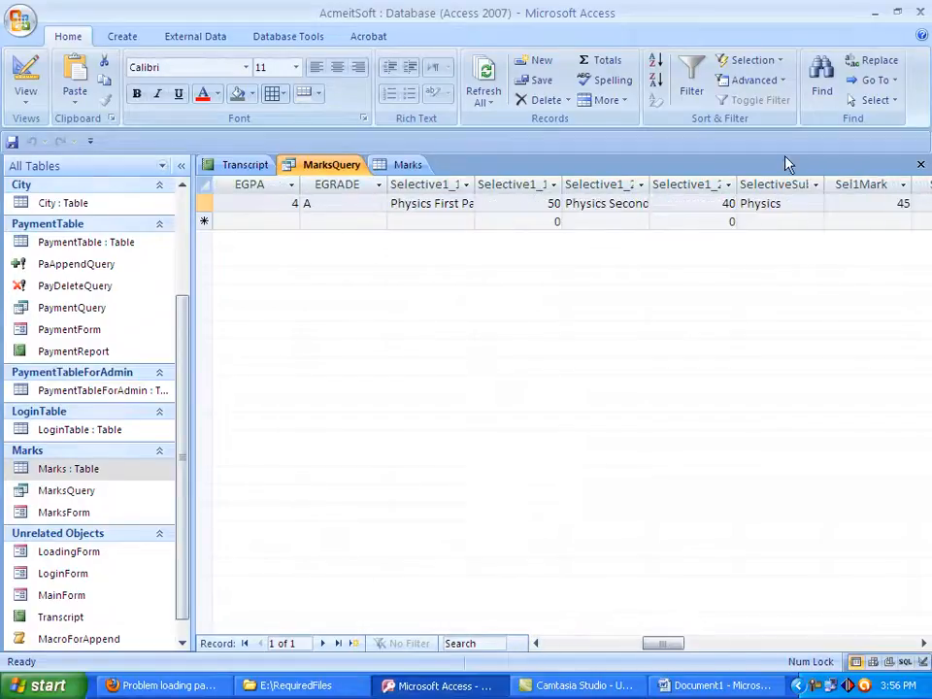
{"action": "double_click", "coordinate": [785, 206]}
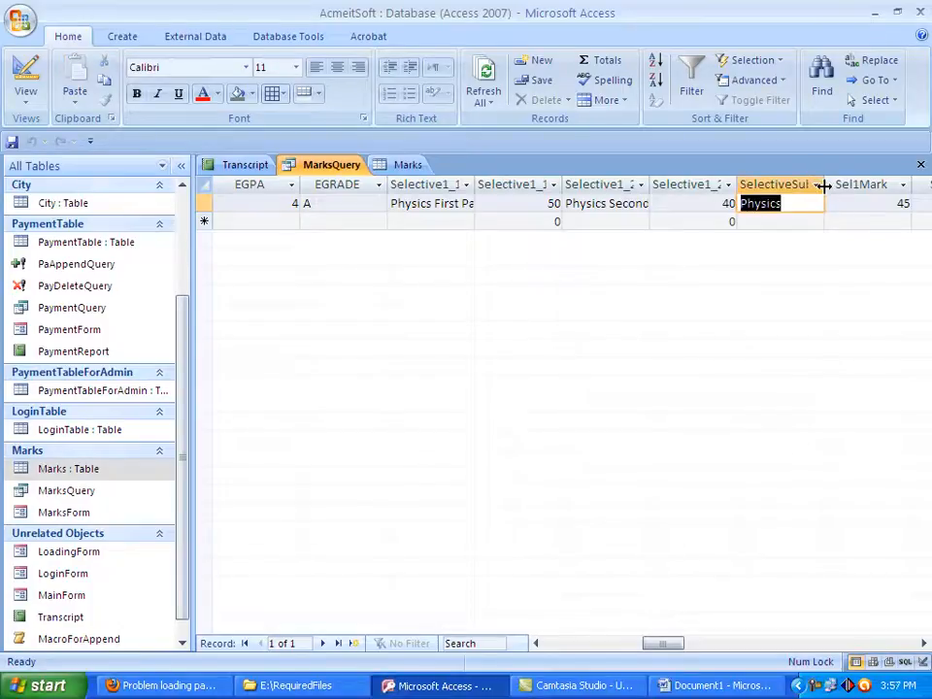
{"action": "left_click_drag", "start_coordinate": [825, 183], "coordinate": [837, 184]}
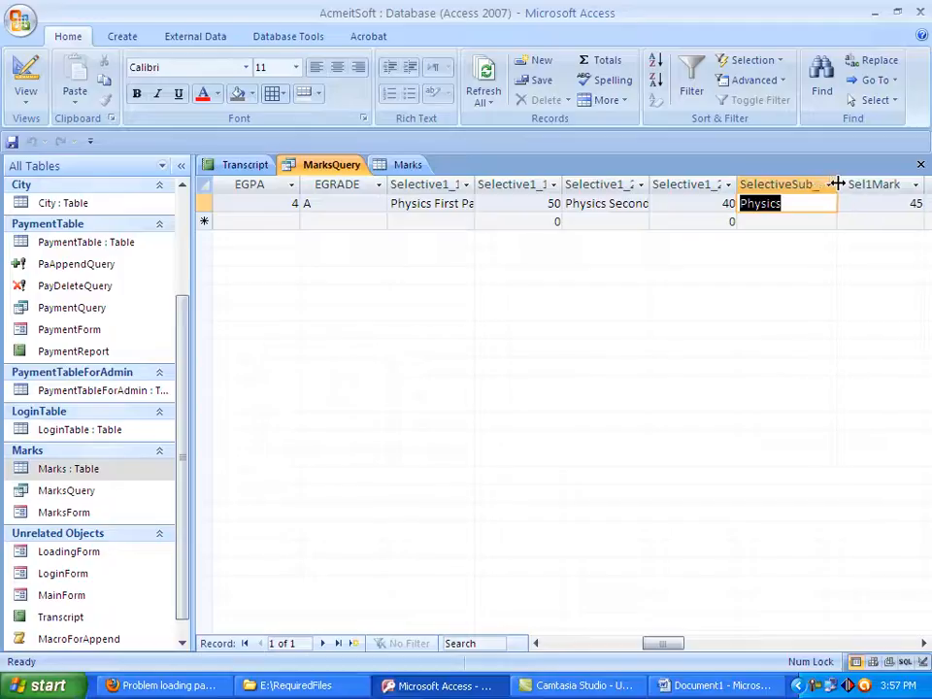